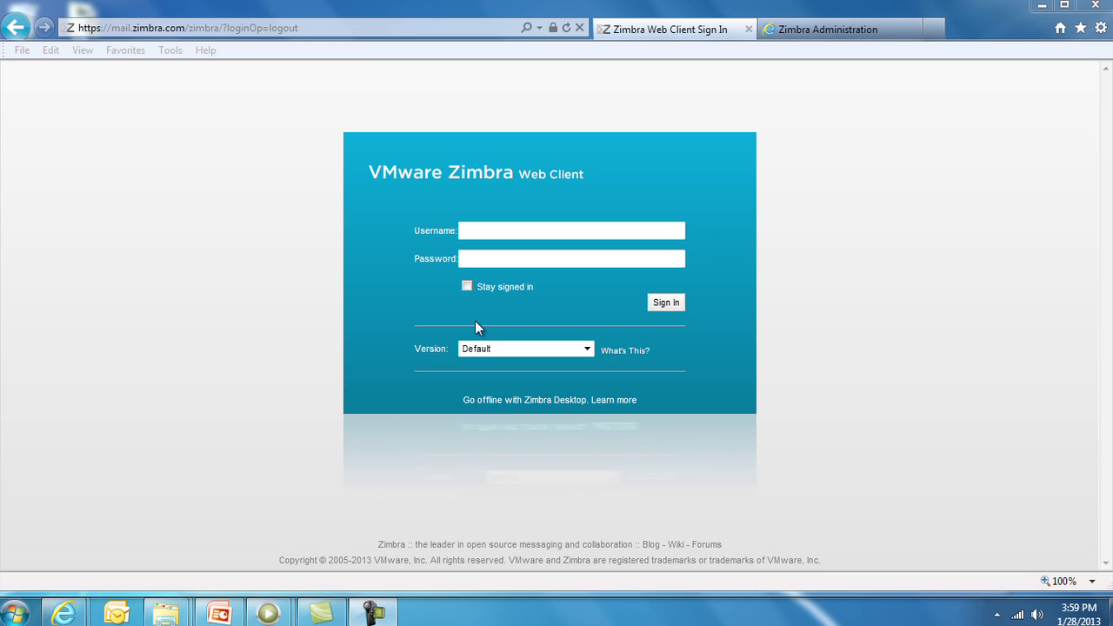
- Sign in with the account's username and password after checking the available client versions
{"action": "left_click", "coordinate": [493, 233]}
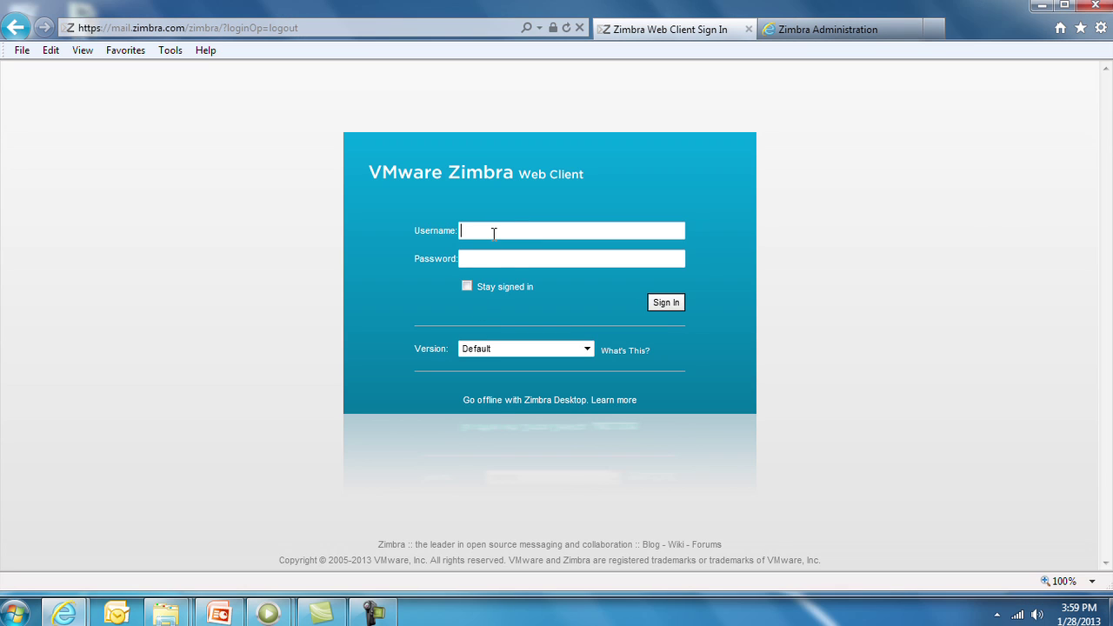
{"action": "type", "text": "demo"}
{"action": "key", "text": "Tab"}
{"action": "type", "text": "•••••••••"}
{"action": "left_click", "coordinate": [587, 349]}
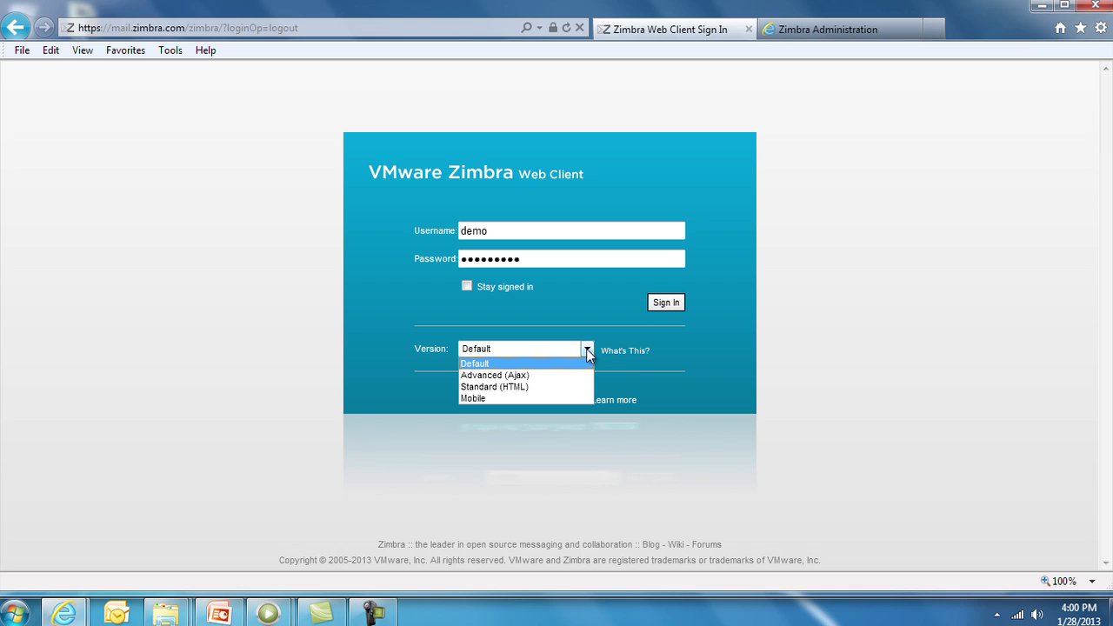
{"action": "left_click", "coordinate": [666, 305]}
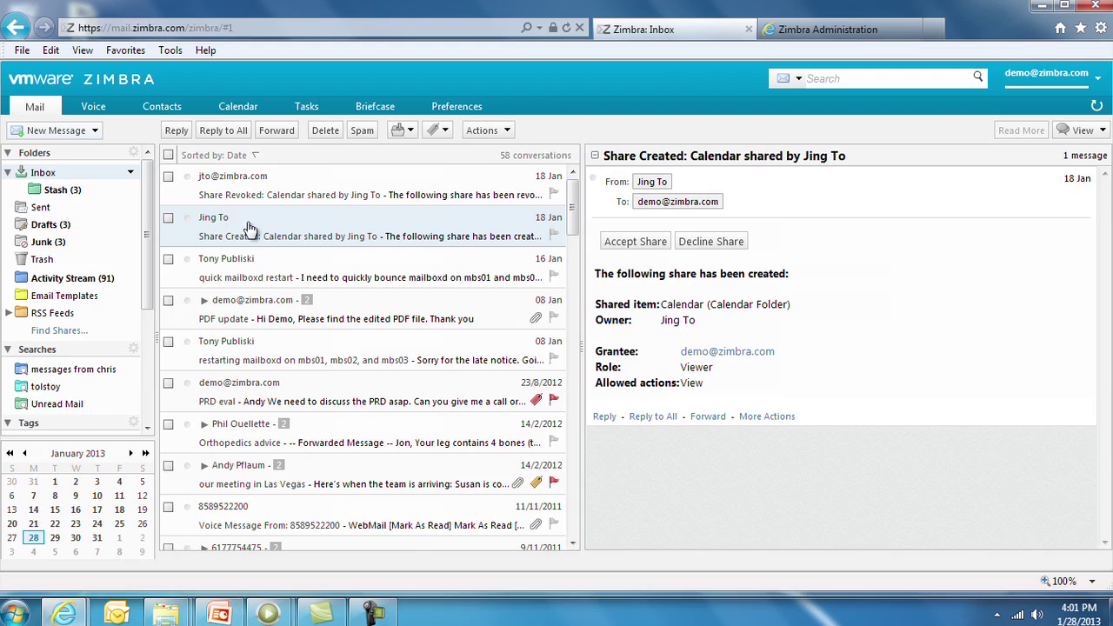
- Move the two checked conversations into Junk and list mail by individual message
{"action": "left_click", "coordinate": [251, 277], "text": "ctrl"}
{"action": "left_click_drag", "start_coordinate": [250, 276], "coordinate": [52, 222]}
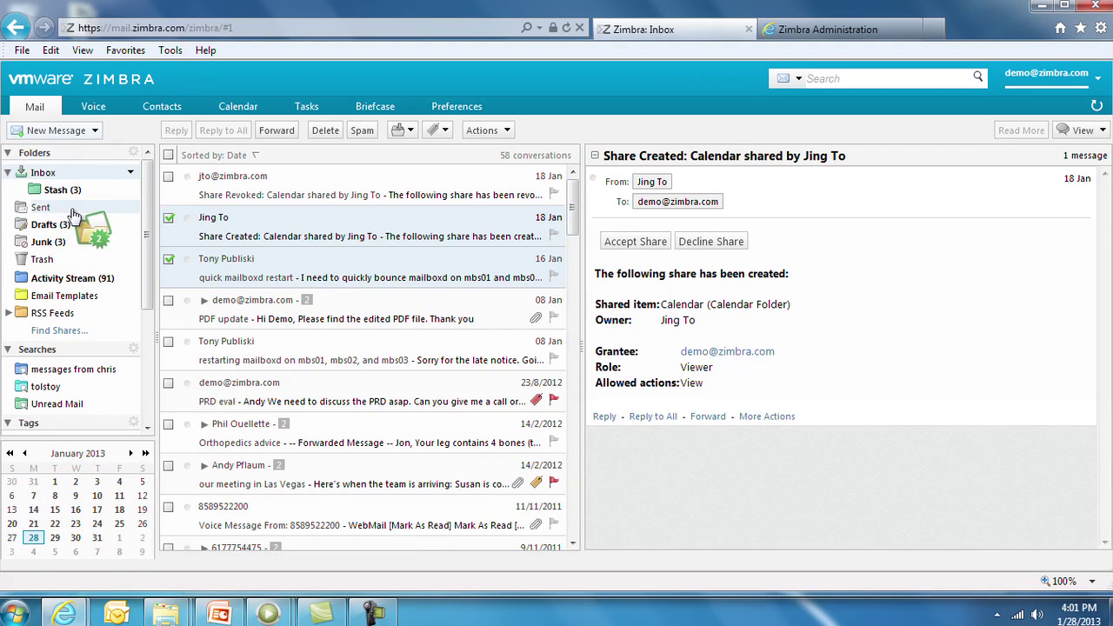
{"action": "left_click", "coordinate": [1100, 131]}
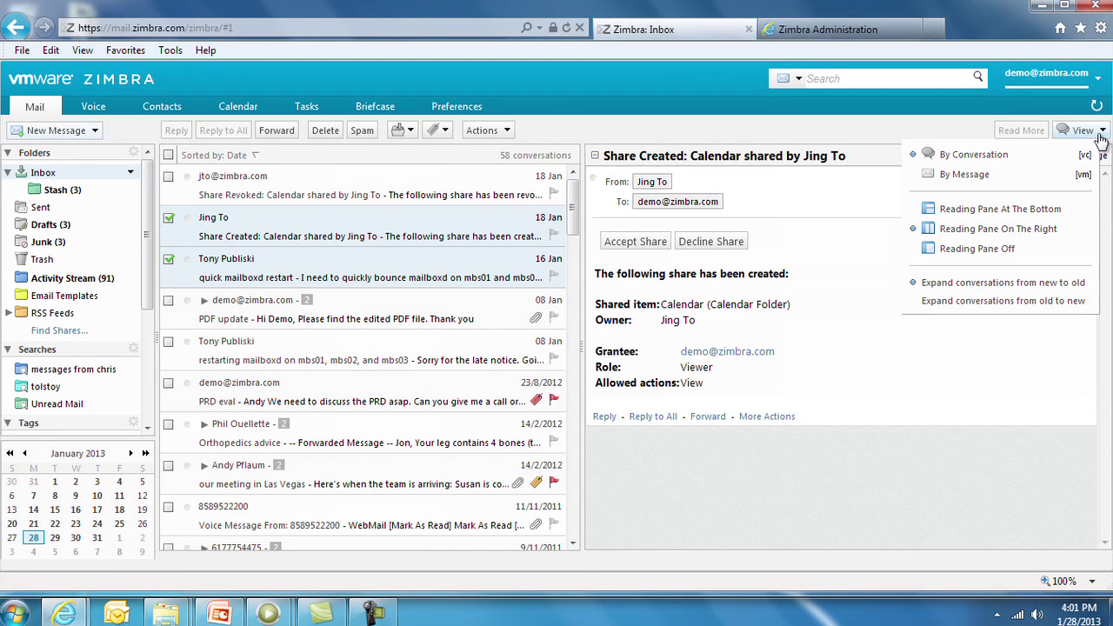
{"action": "left_click", "coordinate": [1027, 175]}
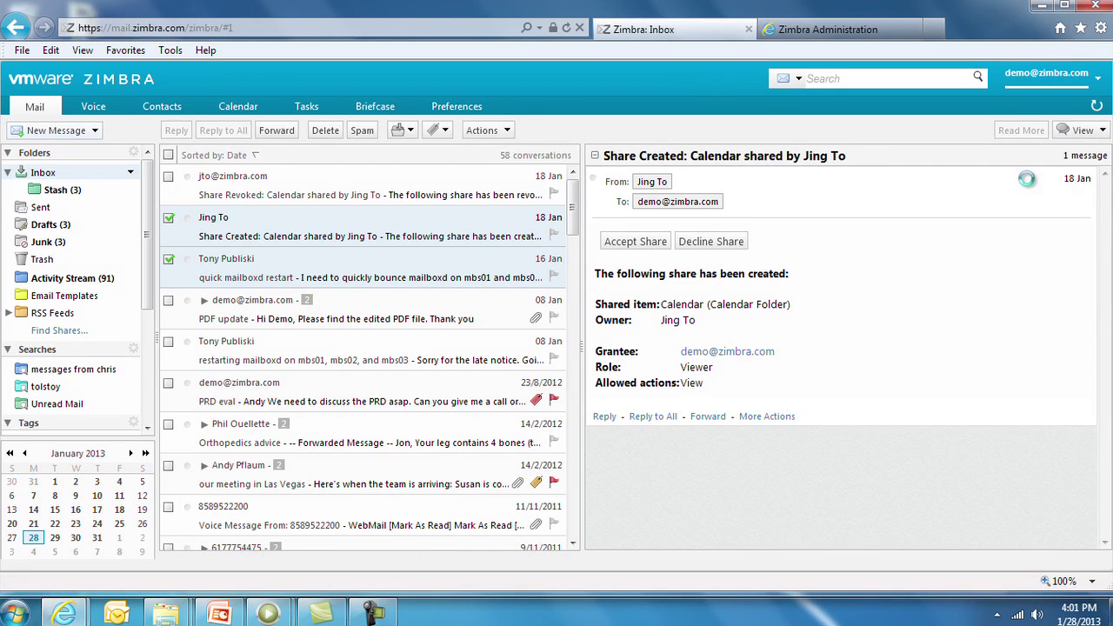
{"action": "left_click", "coordinate": [364, 276]}
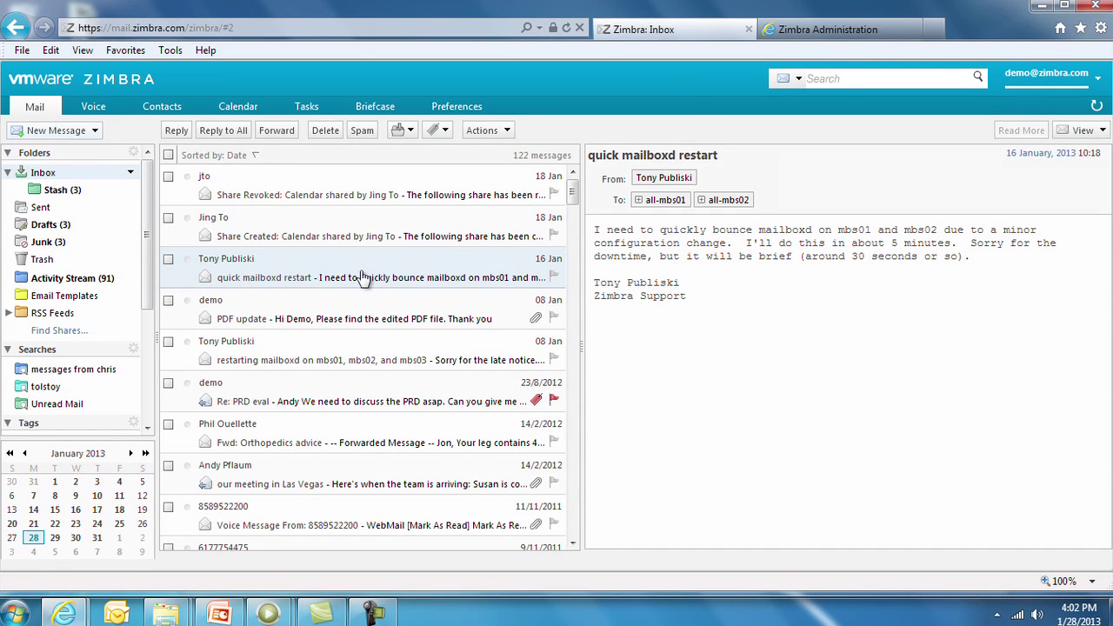
- Place the reading pane at the bottom and regroup the Inbox by conversation
{"action": "left_click", "coordinate": [1087, 131]}
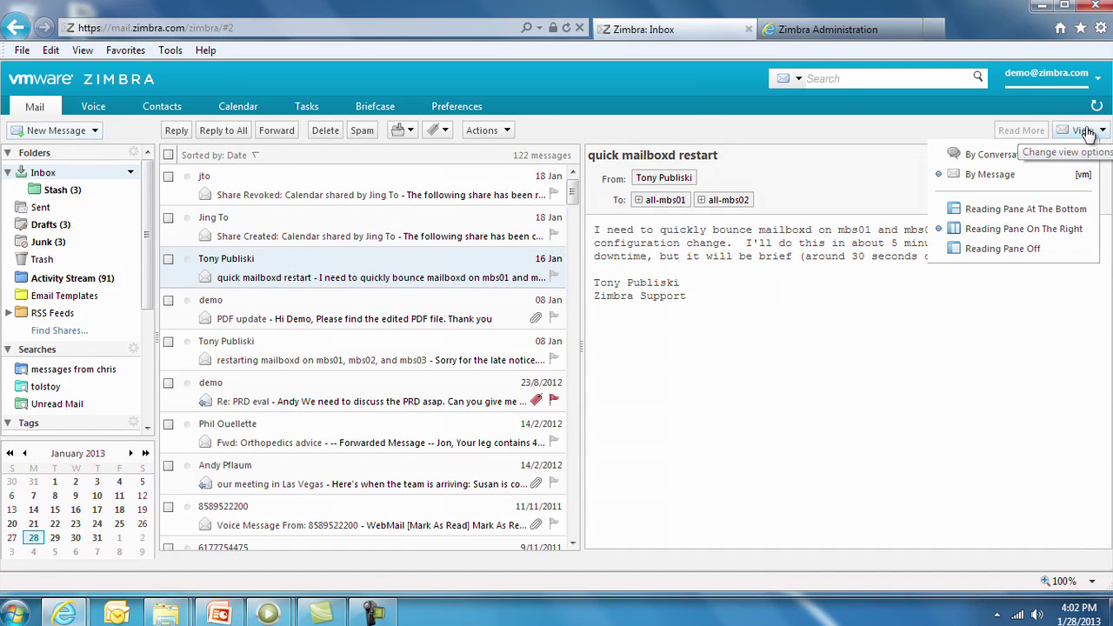
{"action": "left_click", "coordinate": [1019, 210]}
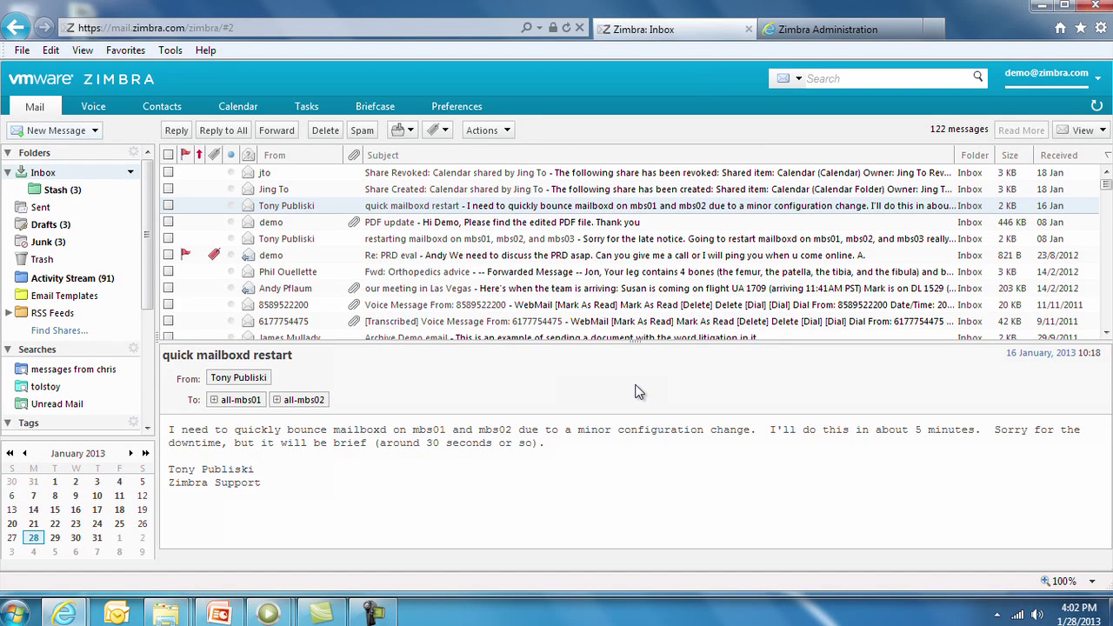
{"action": "key", "text": "v"}
{"action": "key", "text": "c"}
{"action": "mouse_move", "coordinate": [61, 527]}
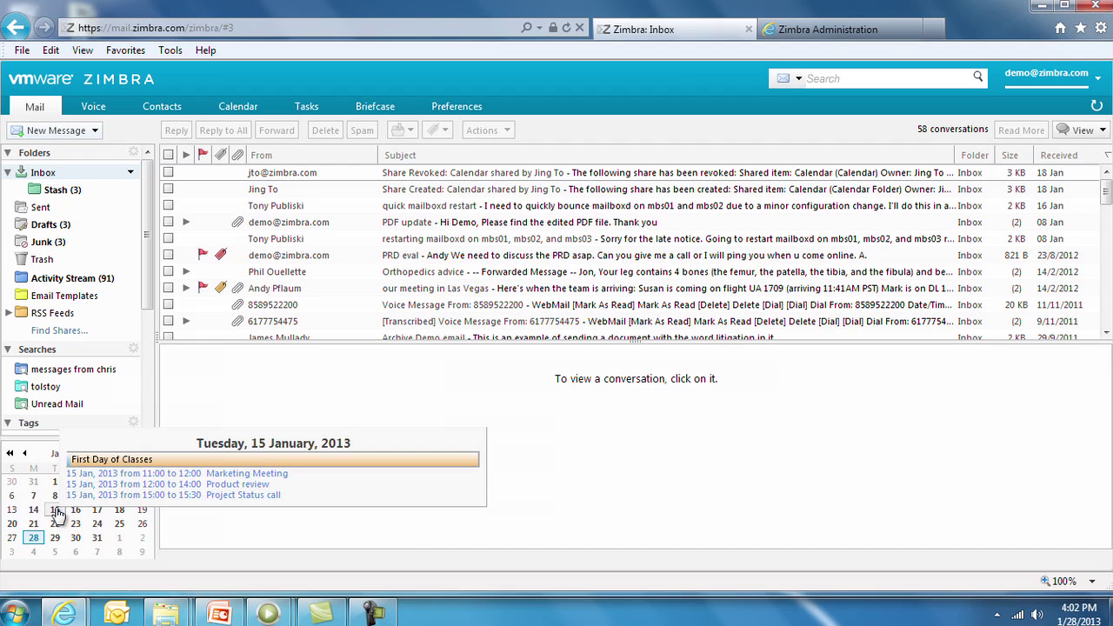
- Drop the quick mailboxd restart message onto the 30th, adding its sender and recipients as attendees
{"action": "left_click", "coordinate": [331, 209]}
{"action": "left_click_drag", "start_coordinate": [332, 208], "coordinate": [73, 537]}
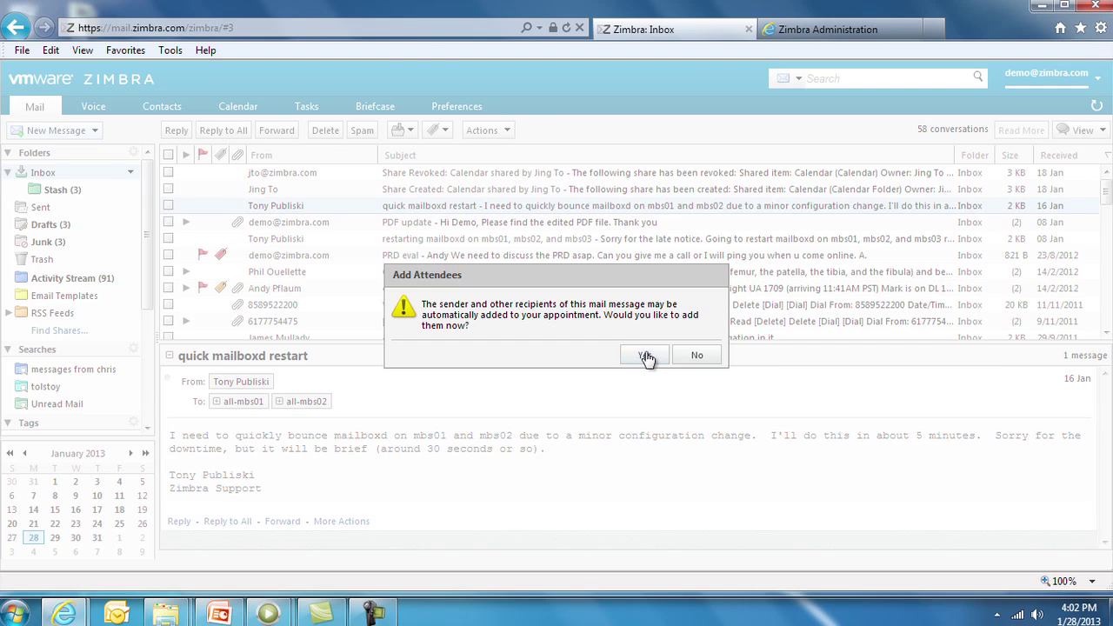
{"action": "left_click", "coordinate": [644, 356]}
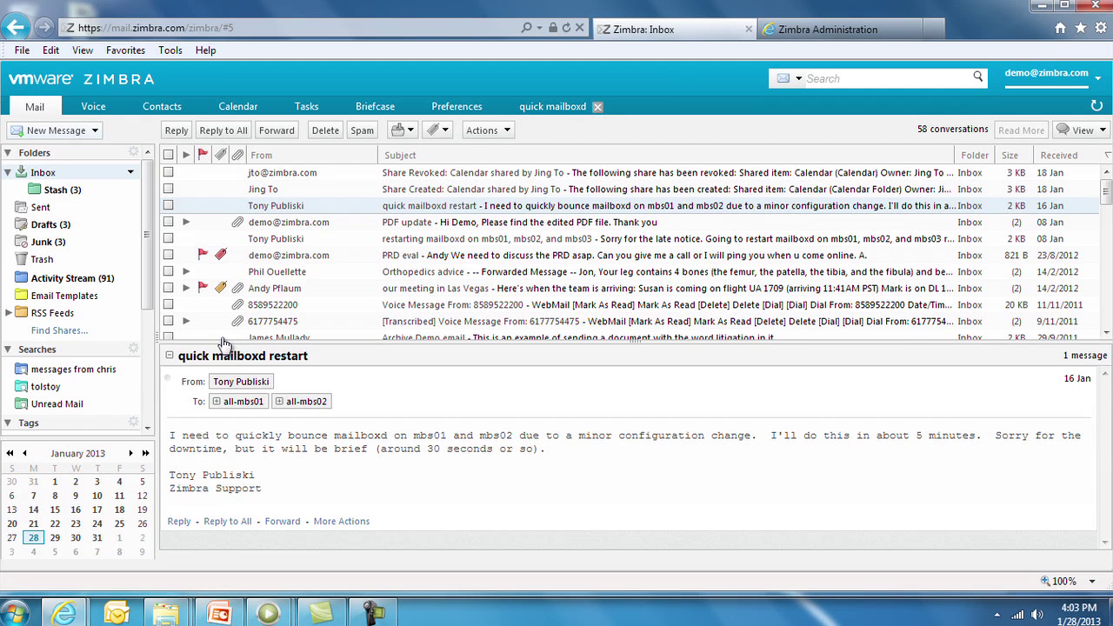
{"action": "left_click", "coordinate": [56, 276]}
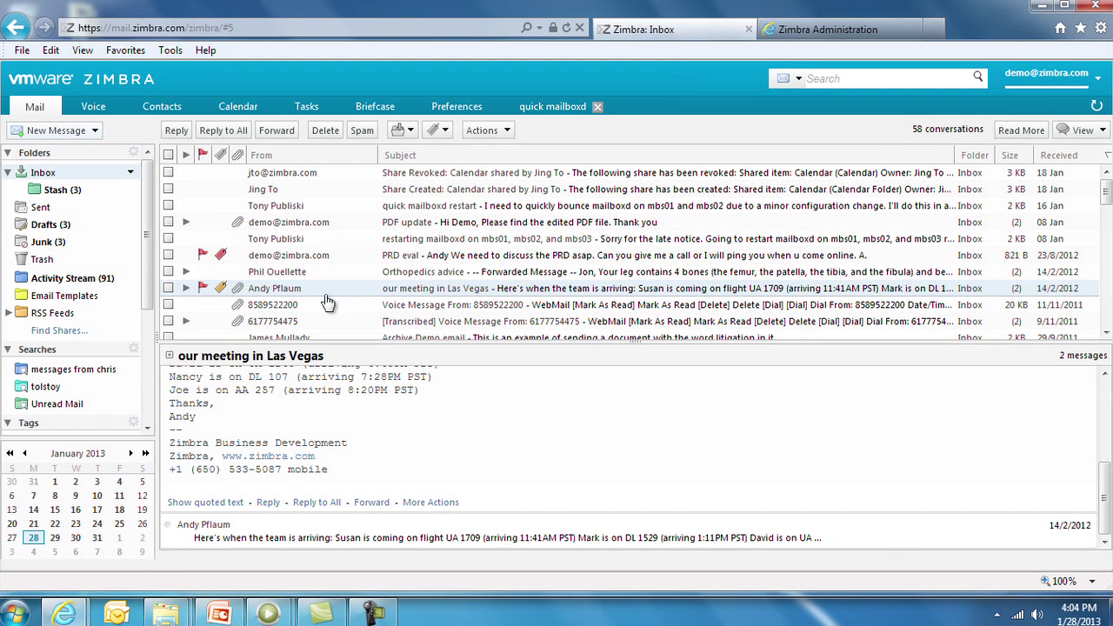
- Open the 'our meeting in Sydney' conversation and reveal its quoted forwarded SYNNEX meeting note
{"action": "scroll", "coordinate": [346, 321], "scroll_direction": "down", "scroll_amount": 3}
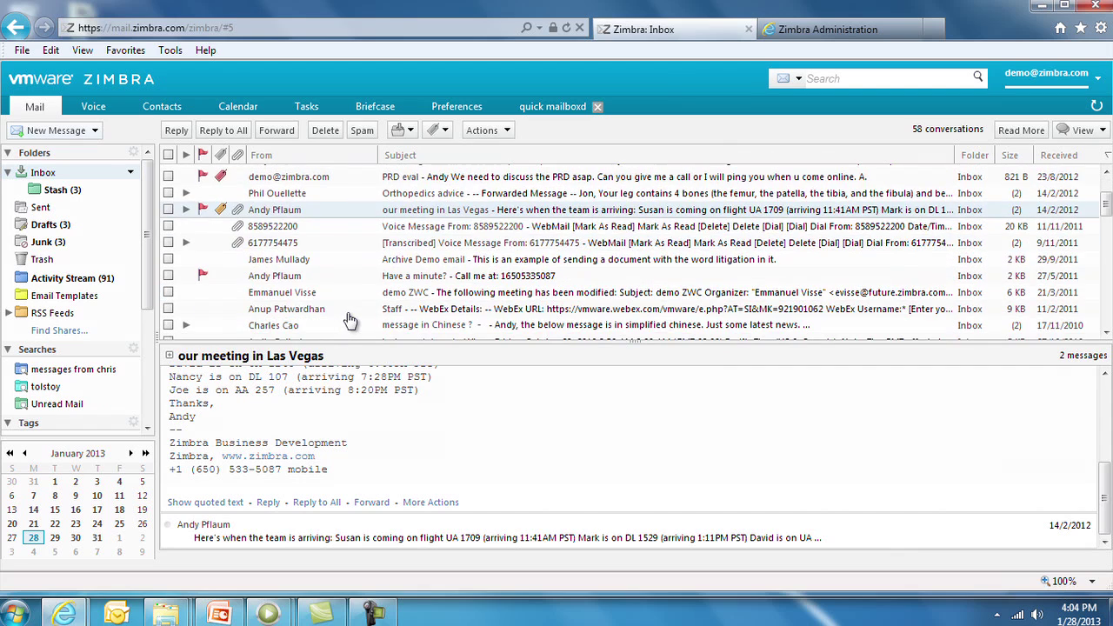
{"action": "left_click", "coordinate": [321, 314]}
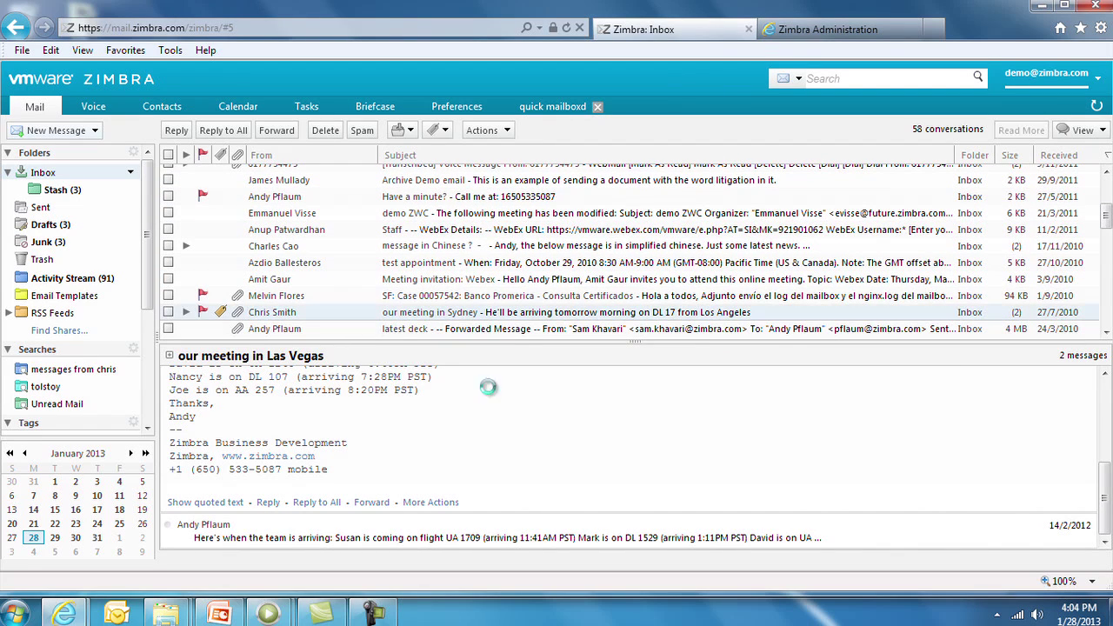
{"action": "scroll", "coordinate": [487, 493], "scroll_direction": "down", "scroll_amount": 1}
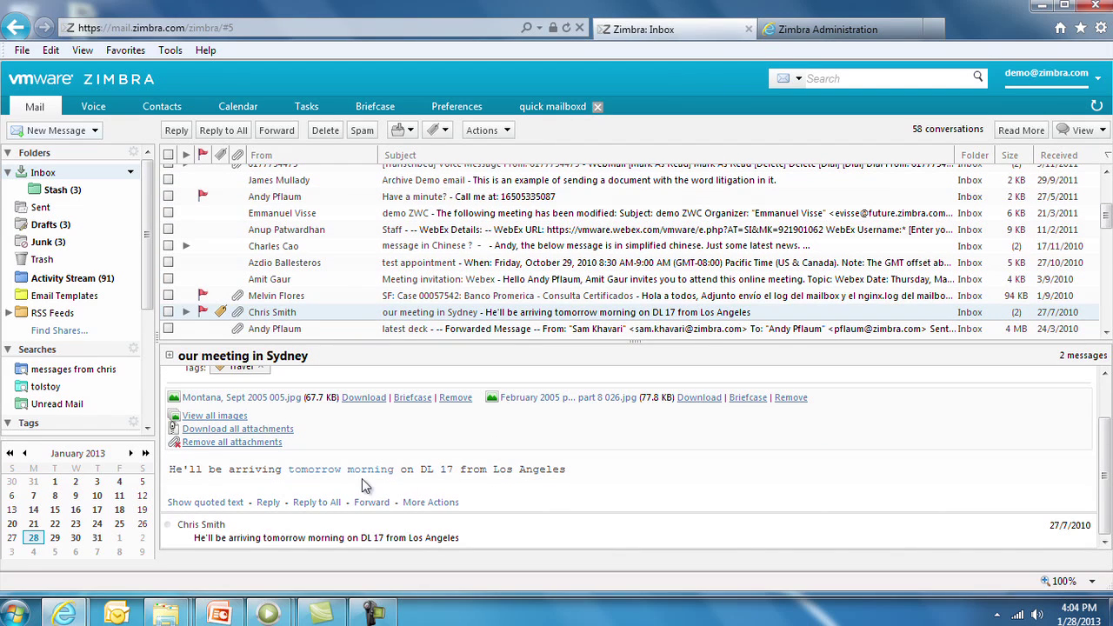
{"action": "mouse_move", "coordinate": [361, 477]}
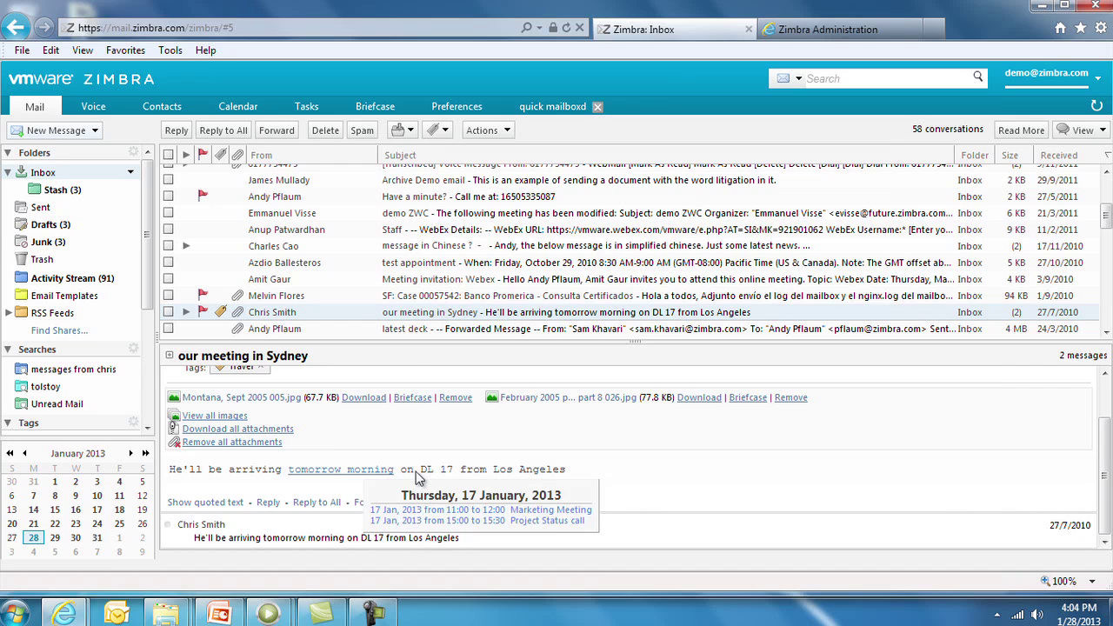
{"action": "left_click", "coordinate": [658, 520]}
{"action": "scroll", "coordinate": [657, 517], "scroll_direction": "down", "scroll_amount": 3}
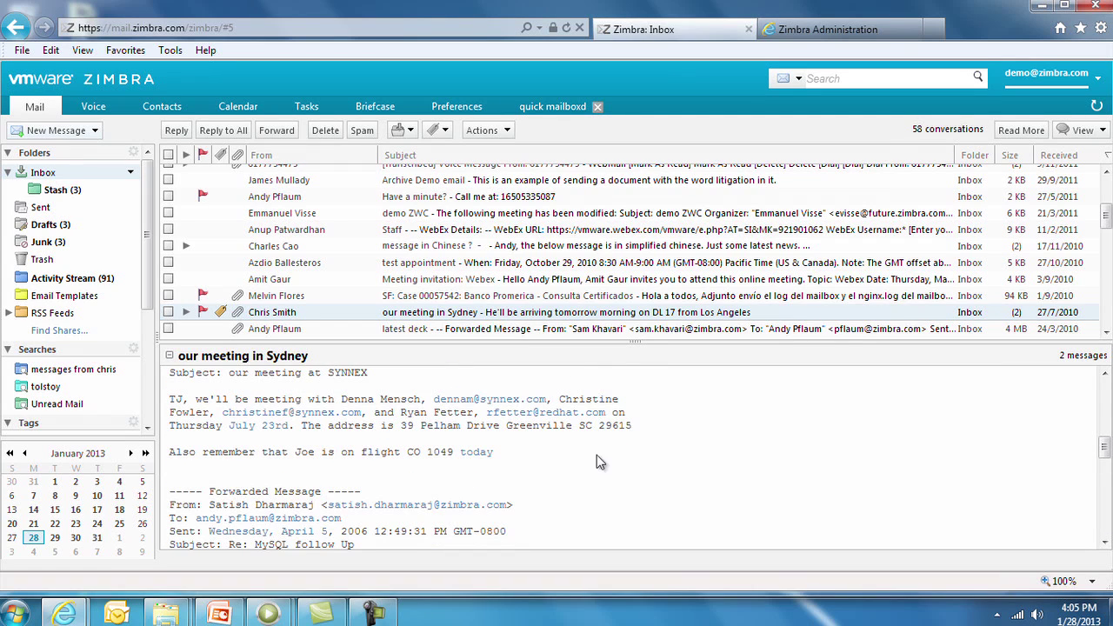
{"action": "mouse_move", "coordinate": [261, 432]}
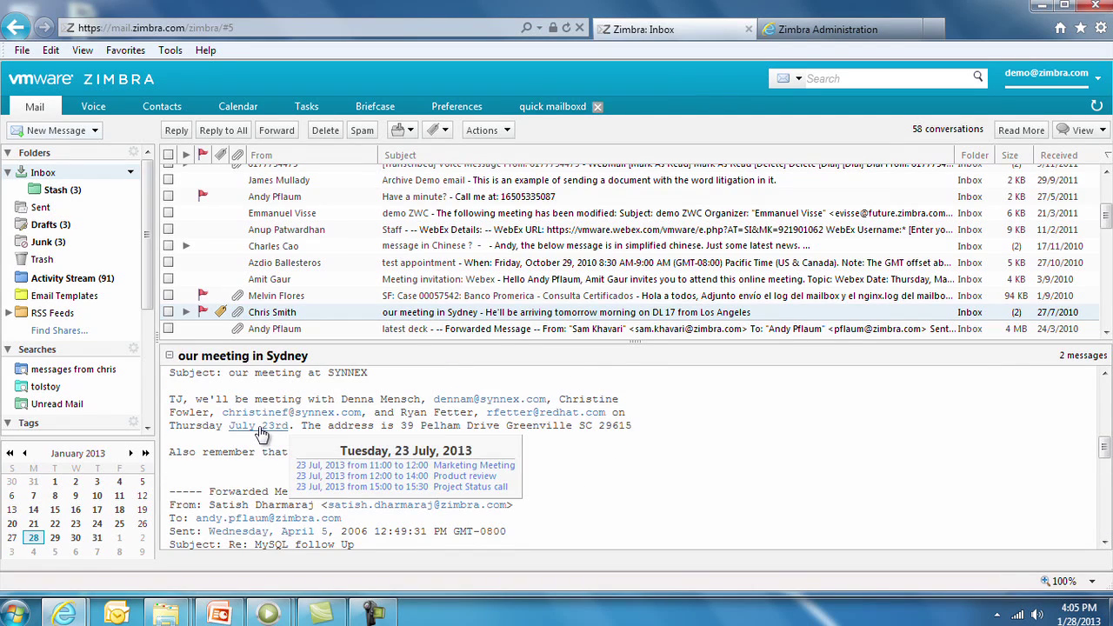
{"action": "mouse_move", "coordinate": [68, 177]}
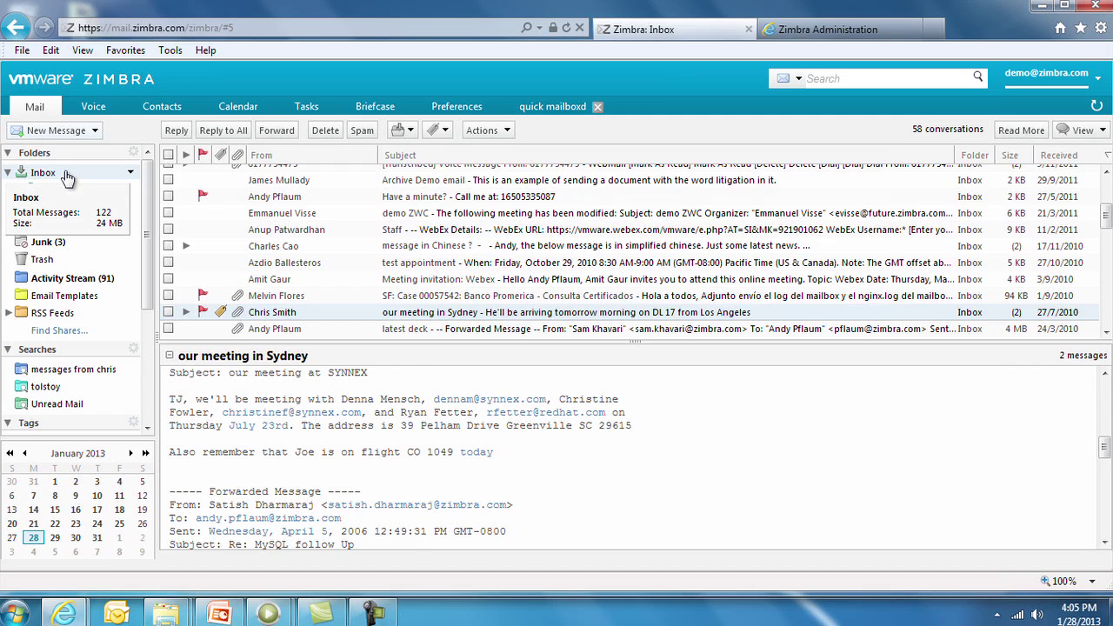
- Try sharing the Inbox folder, then bring up its folder properties
{"action": "right_click", "coordinate": [67, 175]}
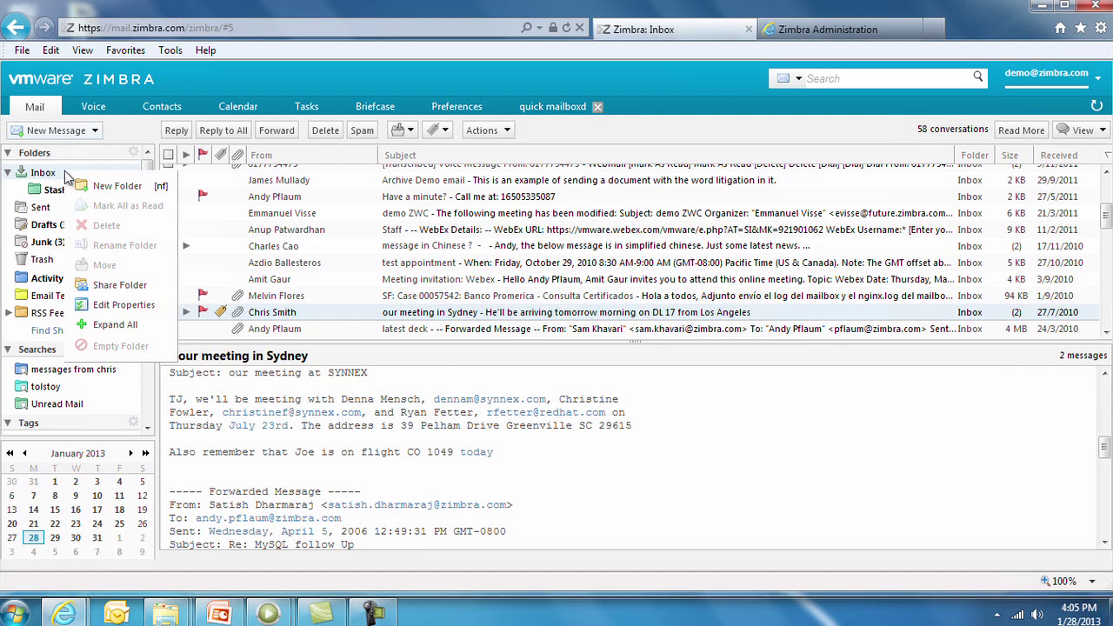
{"action": "left_click", "coordinate": [116, 287]}
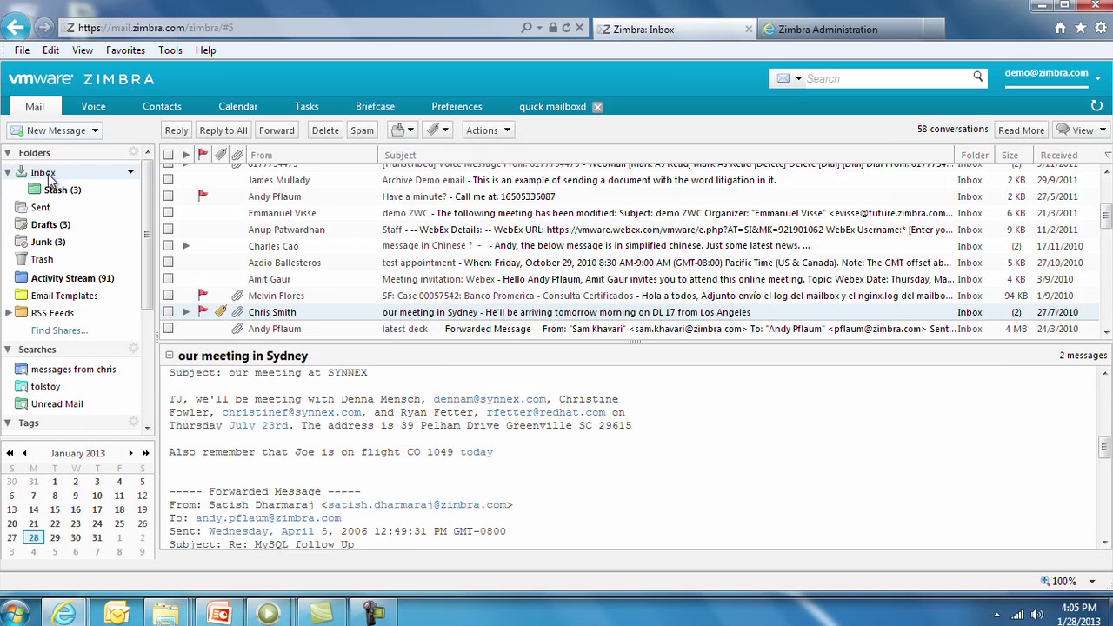
{"action": "right_click", "coordinate": [50, 177]}
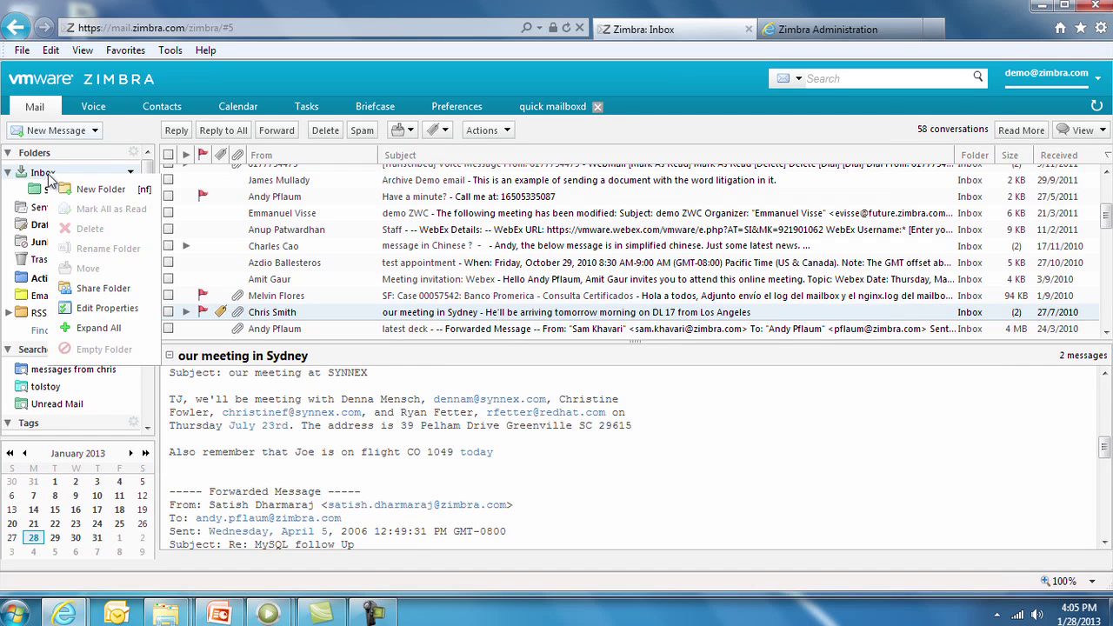
{"action": "left_click", "coordinate": [104, 313]}
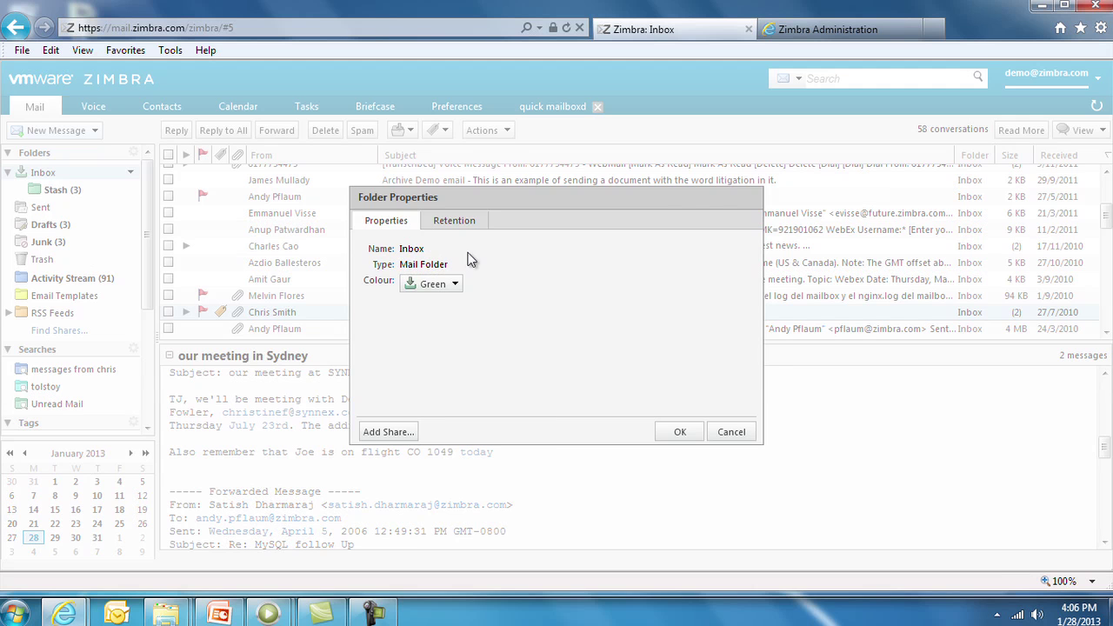
- Enable message retention with a custom 3-year range and close the properties
{"action": "left_click", "coordinate": [452, 222]}
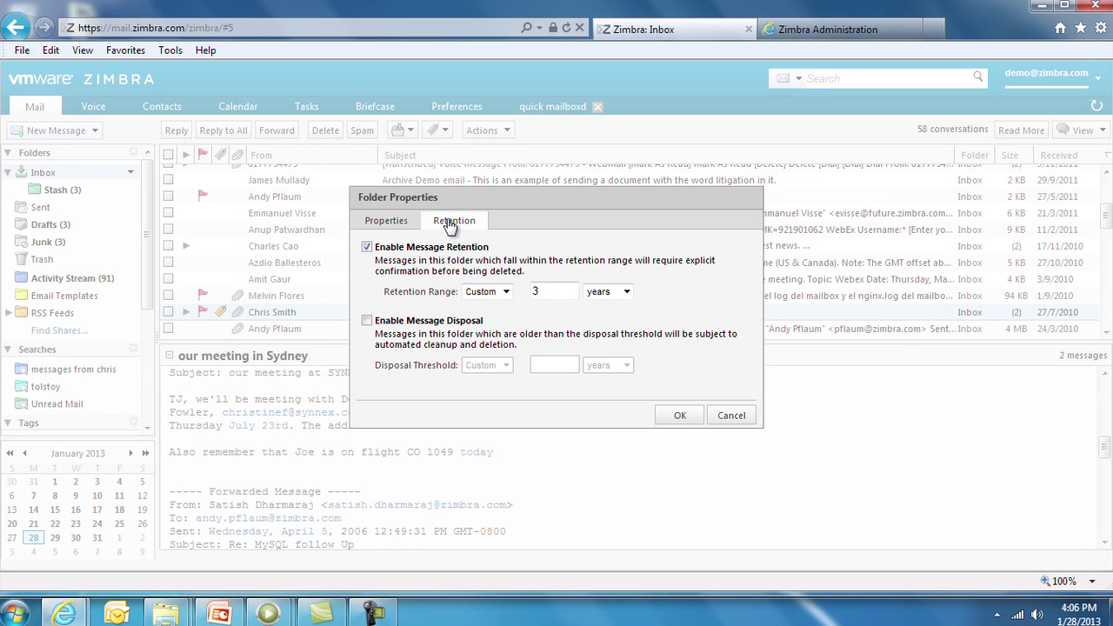
{"action": "left_click", "coordinate": [506, 291]}
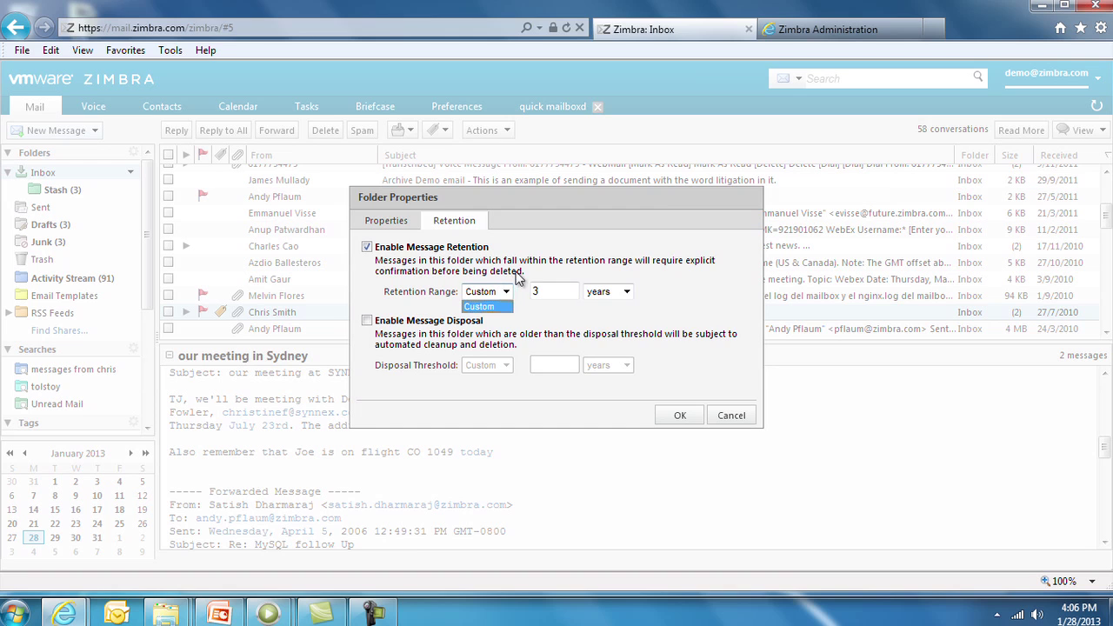
{"action": "left_click", "coordinate": [491, 306]}
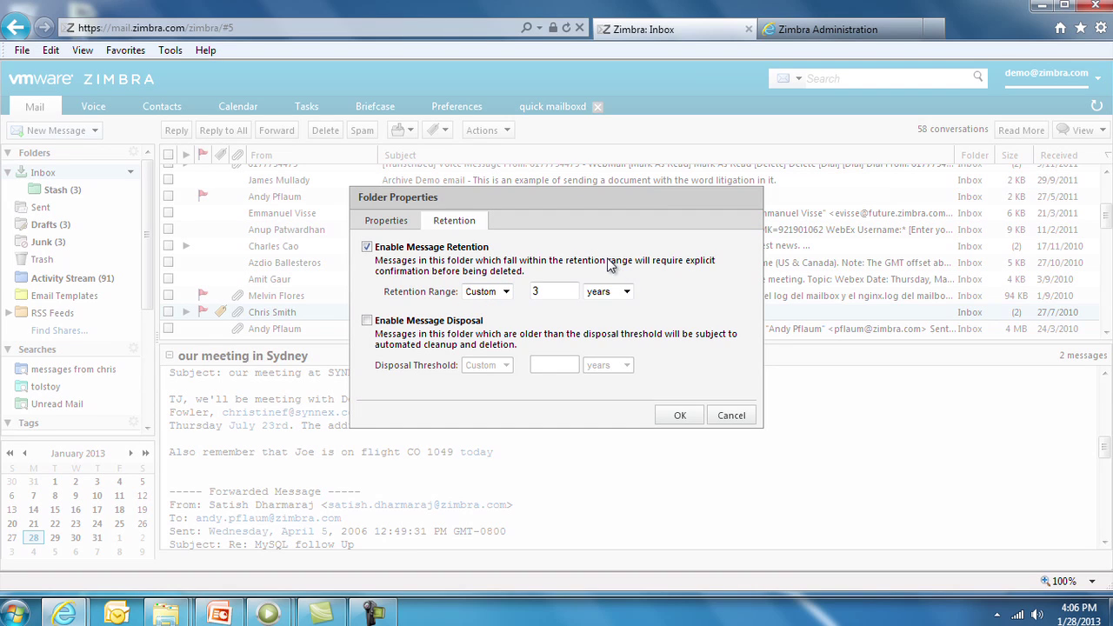
{"action": "key", "text": "Return"}
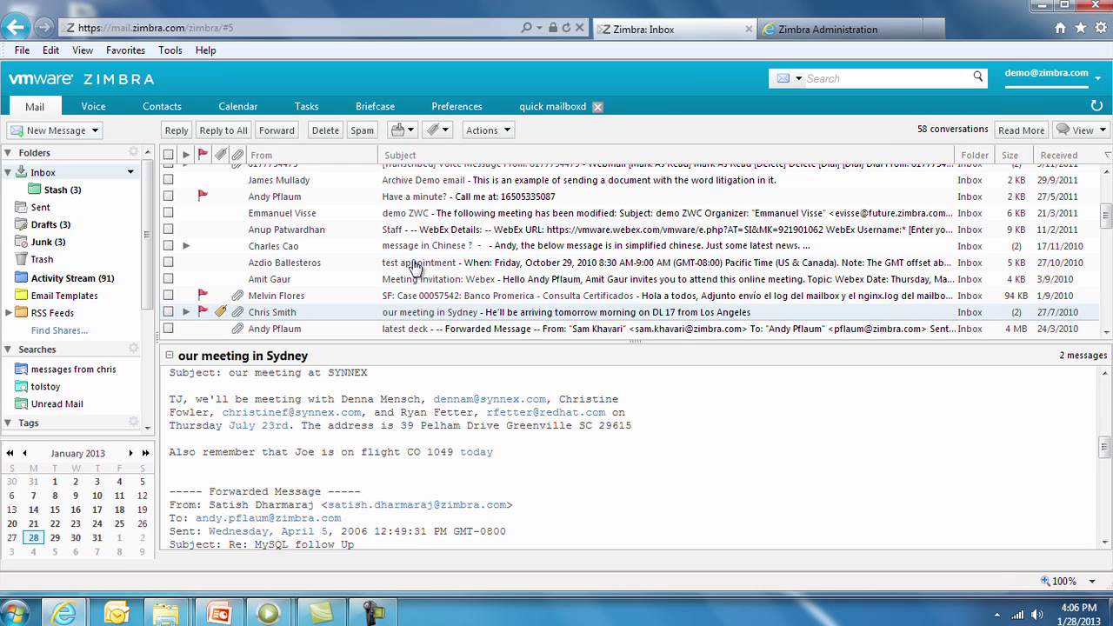
- Start a new message, then switch to the Voice Mail list of six voicemails
{"action": "left_click", "coordinate": [54, 133]}
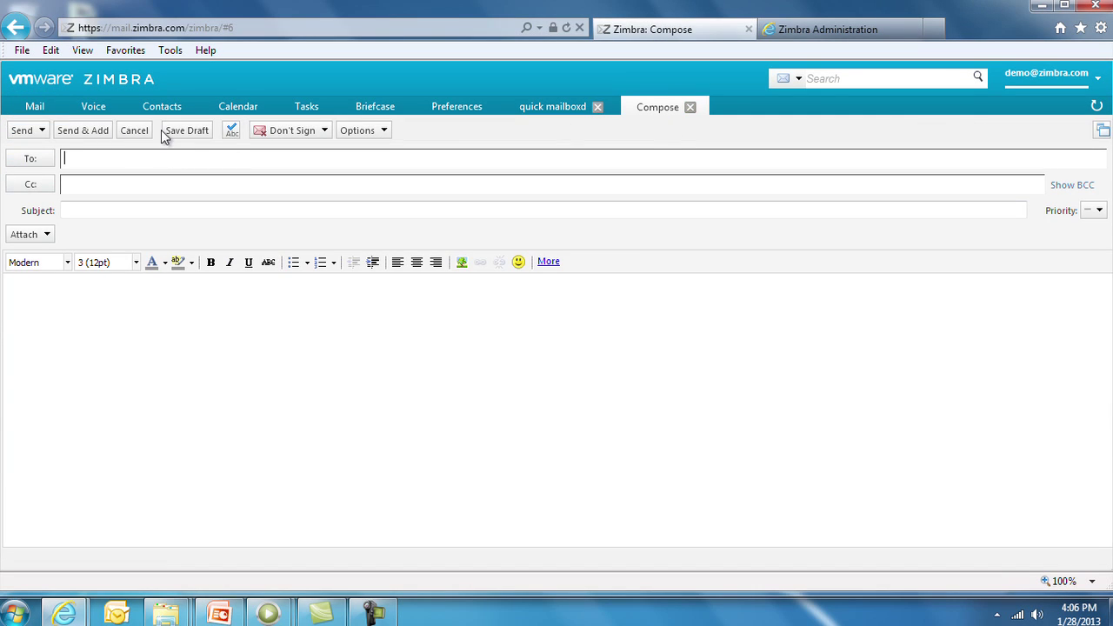
{"action": "left_click", "coordinate": [93, 107]}
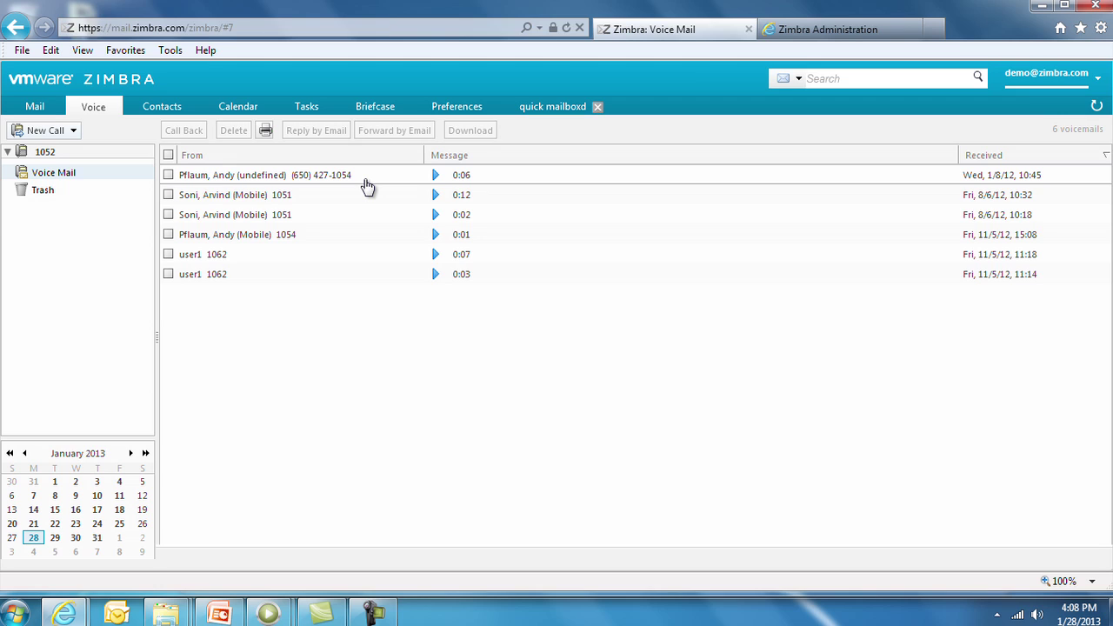
- Call back the first voicemail's caller using the only extension offered
{"action": "left_click", "coordinate": [328, 181]}
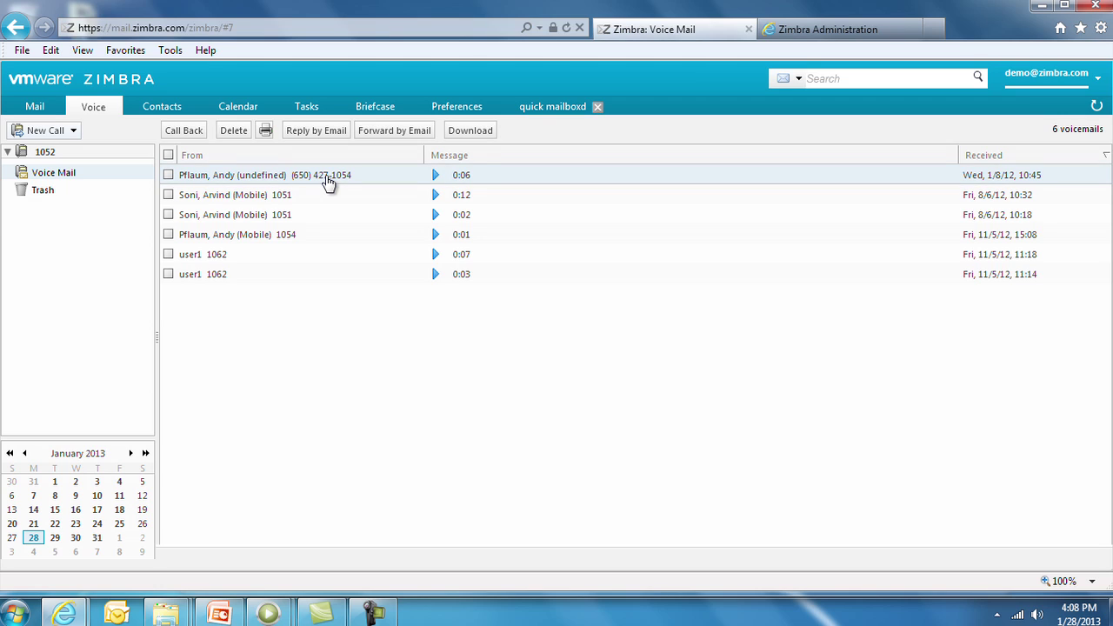
{"action": "left_click", "coordinate": [186, 135]}
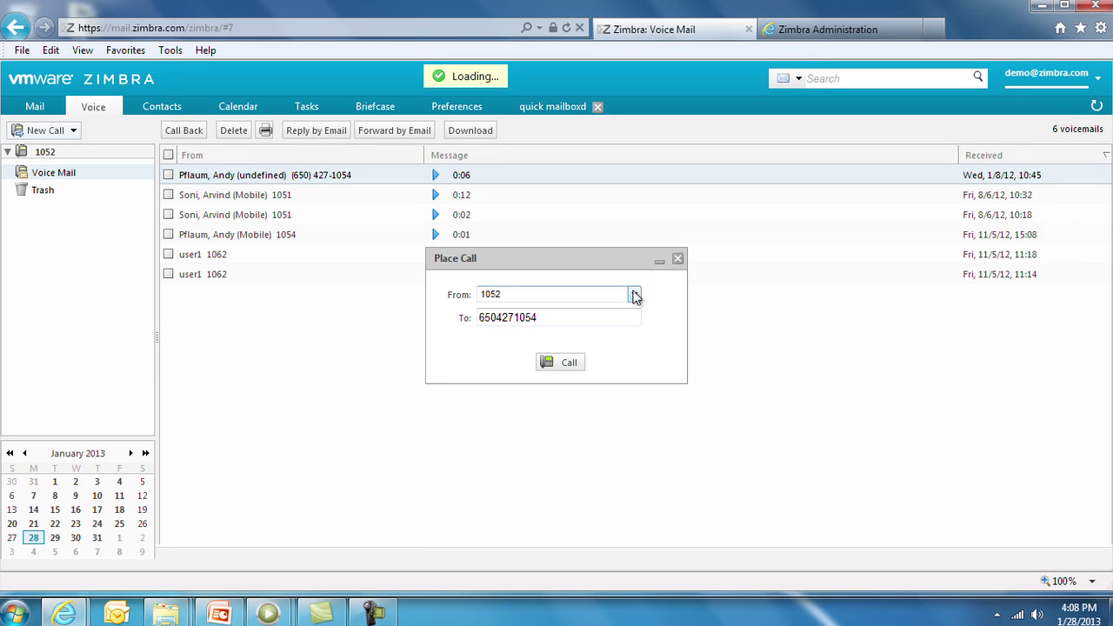
{"action": "left_click", "coordinate": [635, 295]}
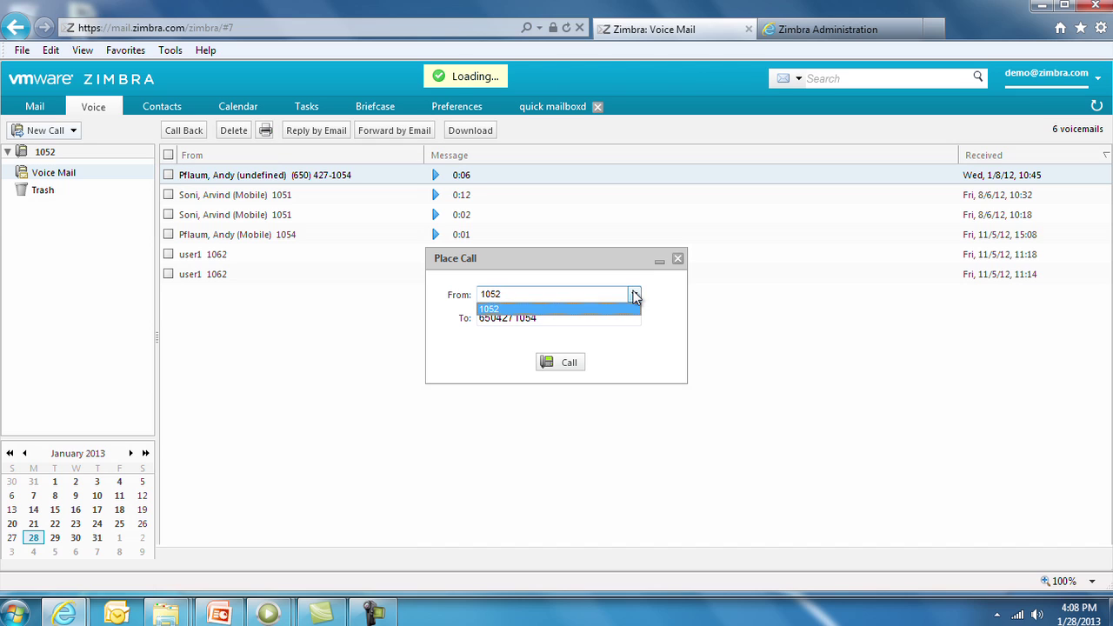
{"action": "left_click", "coordinate": [634, 294]}
- Start an email reply to the second voicemail, discard the draft, and return to Mail
{"action": "left_click", "coordinate": [443, 195]}
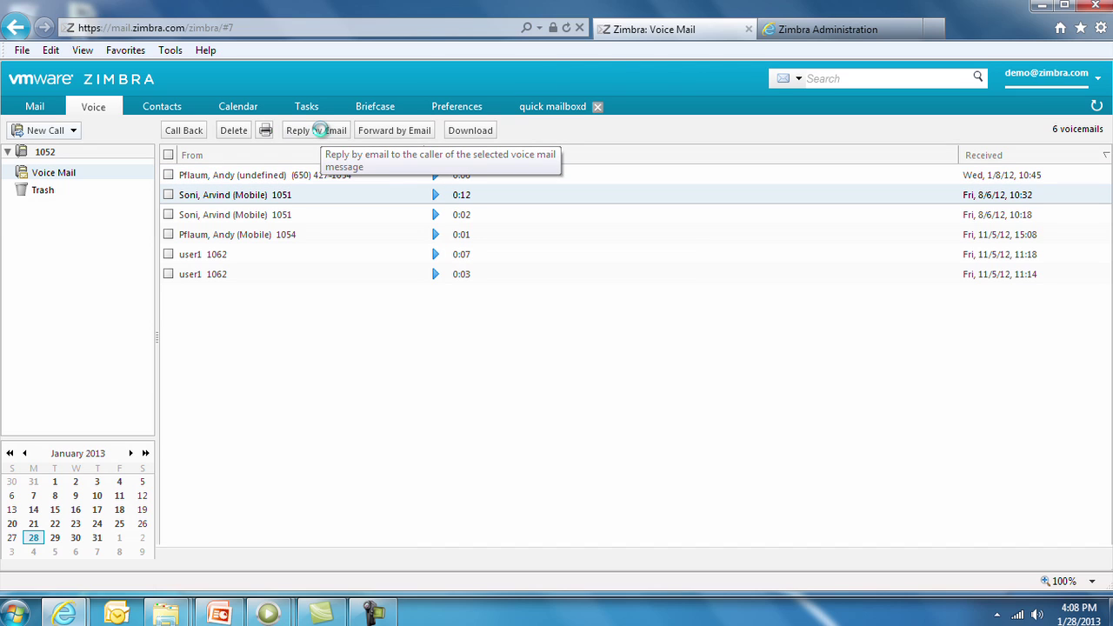
{"action": "left_click", "coordinate": [319, 131]}
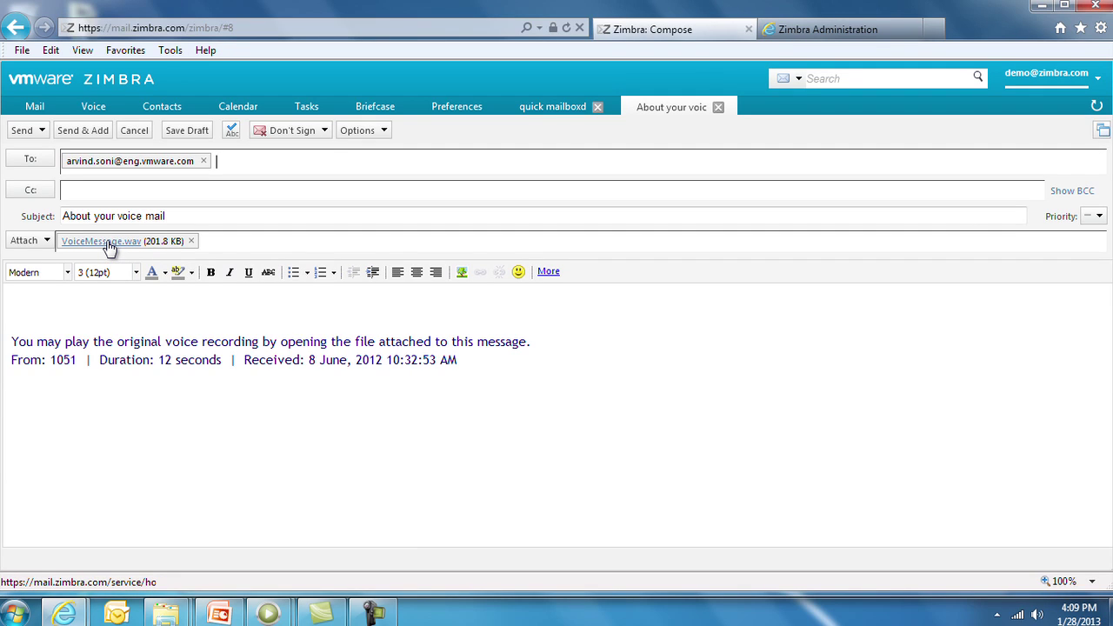
{"action": "left_click", "coordinate": [134, 130]}
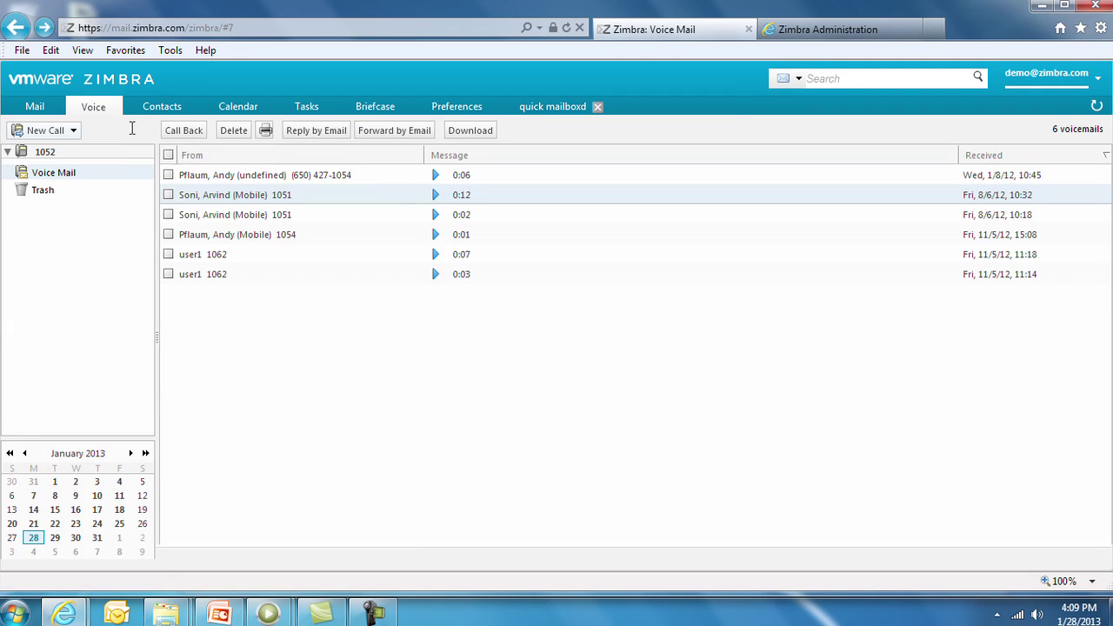
{"action": "left_click", "coordinate": [390, 130]}
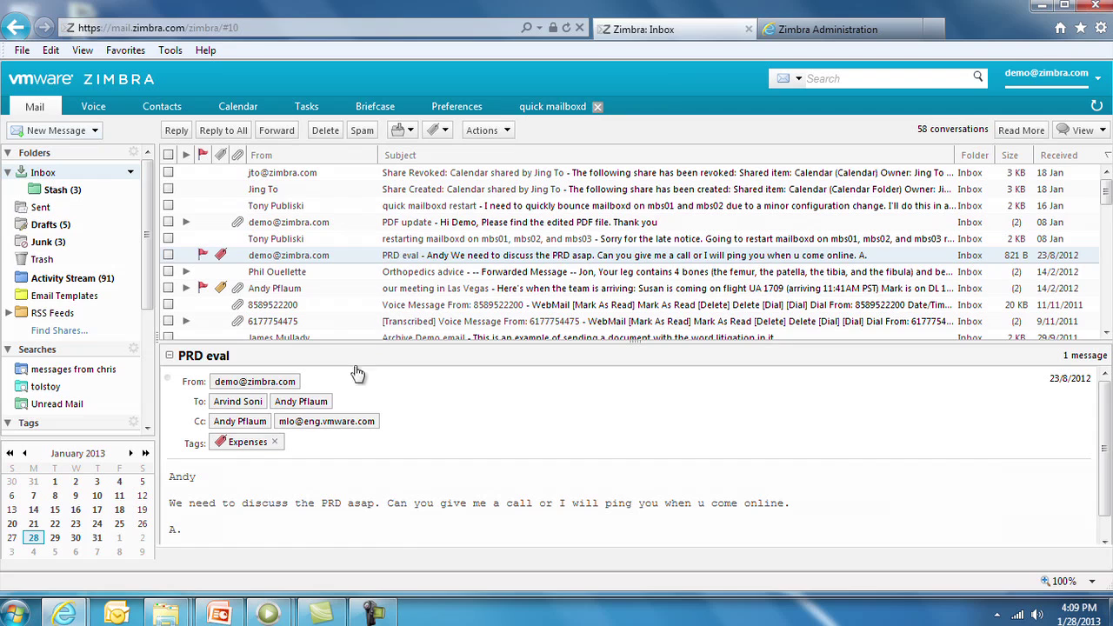
- Preview a recipient's contact card, then place the cursor in the mail search box
{"action": "mouse_move", "coordinate": [311, 409]}
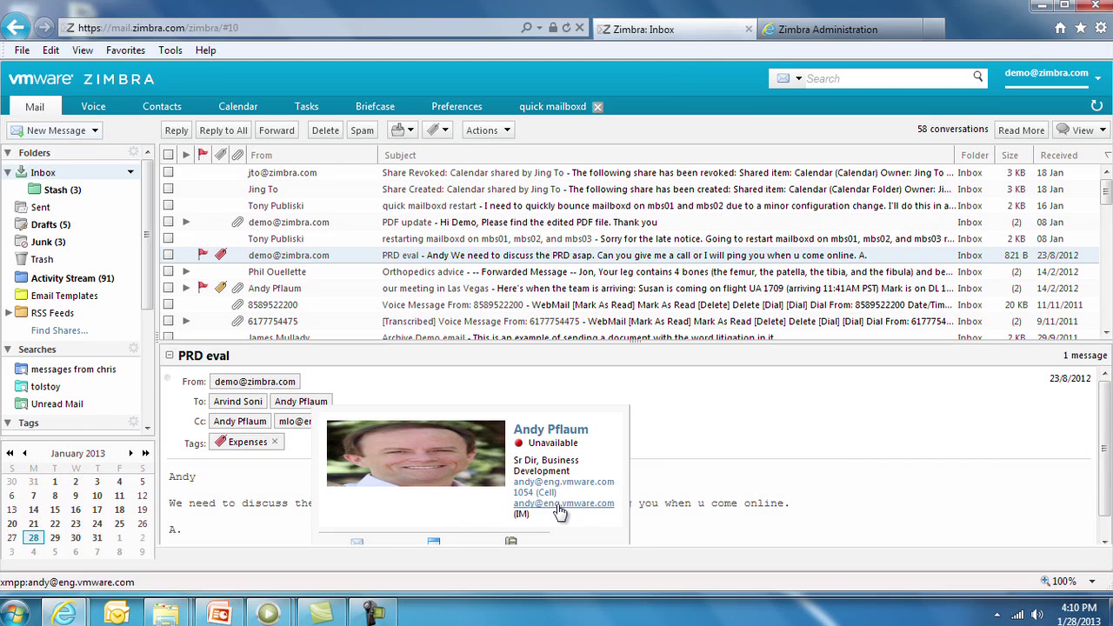
{"action": "left_click", "coordinate": [817, 78]}
- Search mail for 'tolstoy' and filter results to unread messages with attachments
{"action": "type", "text": "tolstoy"}
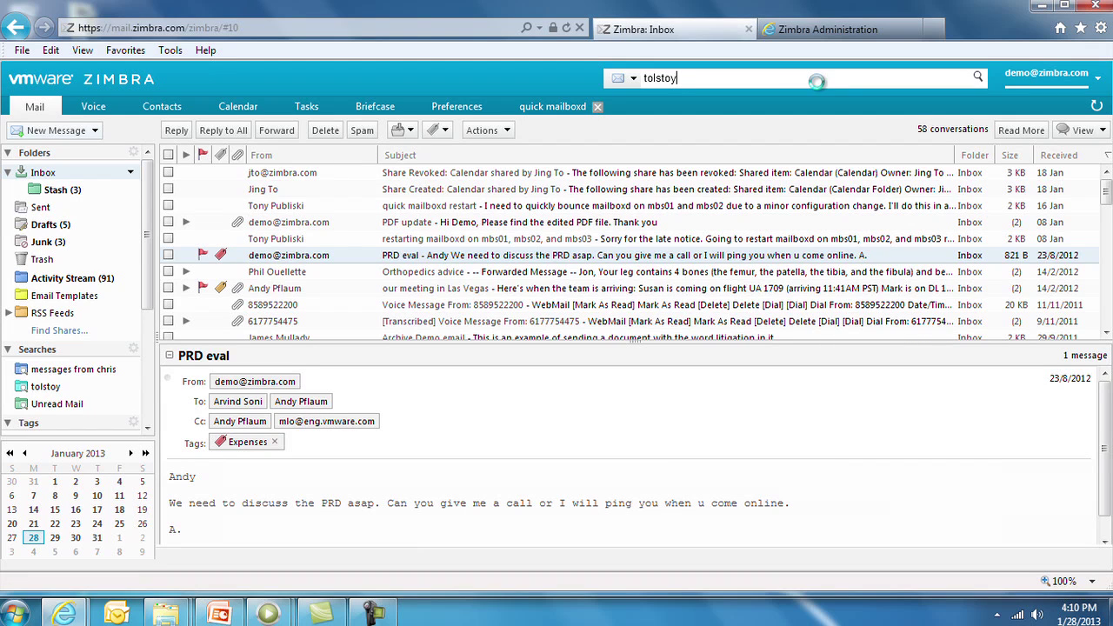
{"action": "key", "text": "Return"}
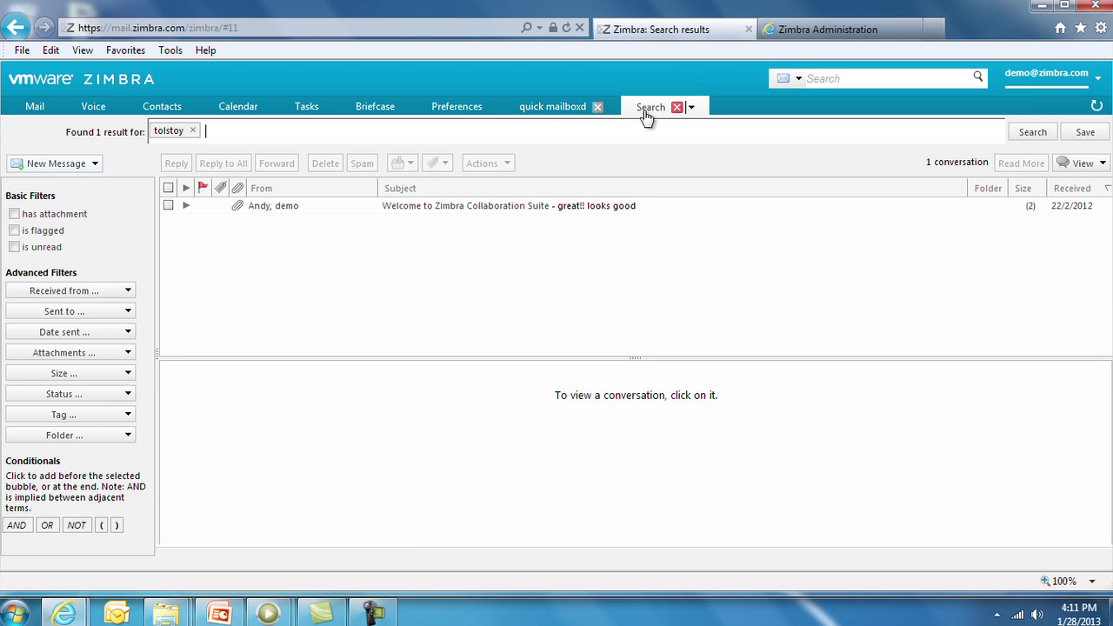
{"action": "left_click", "coordinate": [14, 216]}
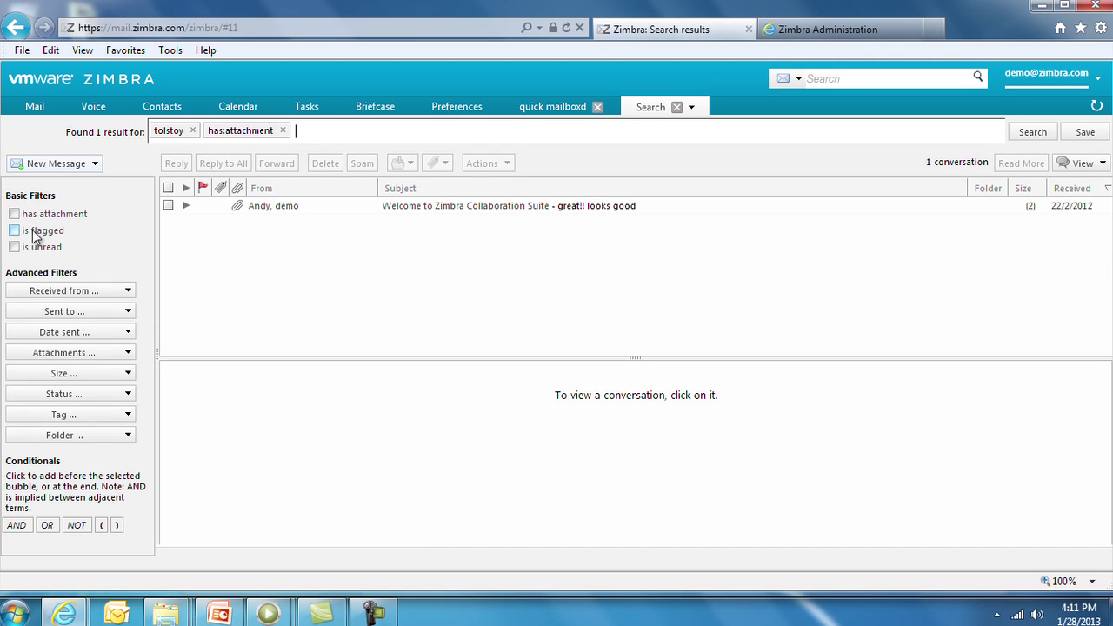
{"action": "left_click", "coordinate": [14, 214]}
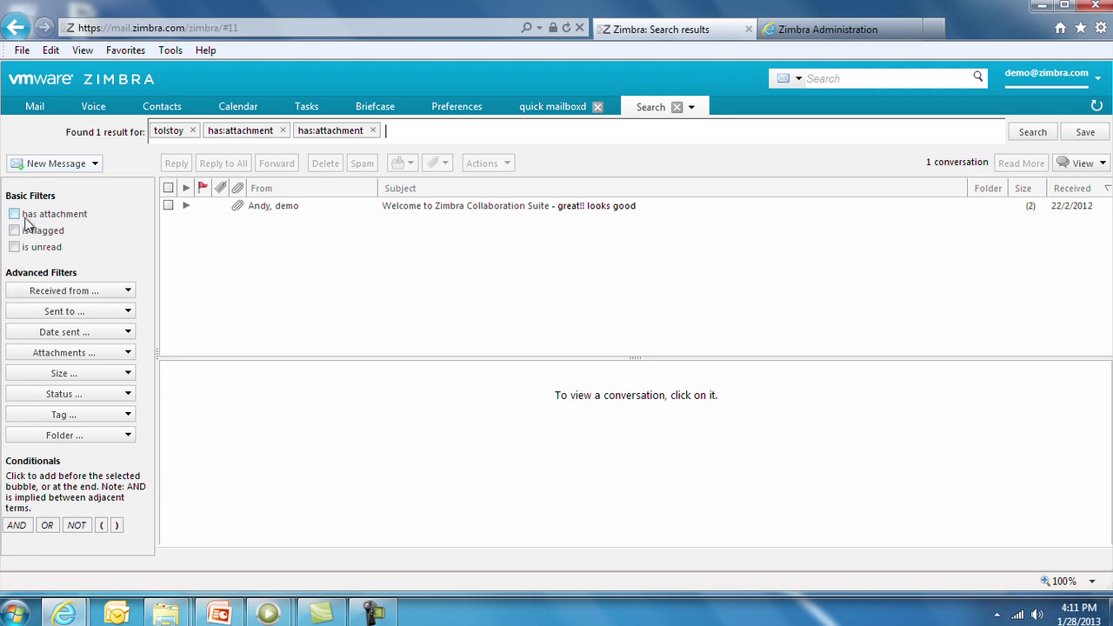
{"action": "left_click", "coordinate": [13, 248]}
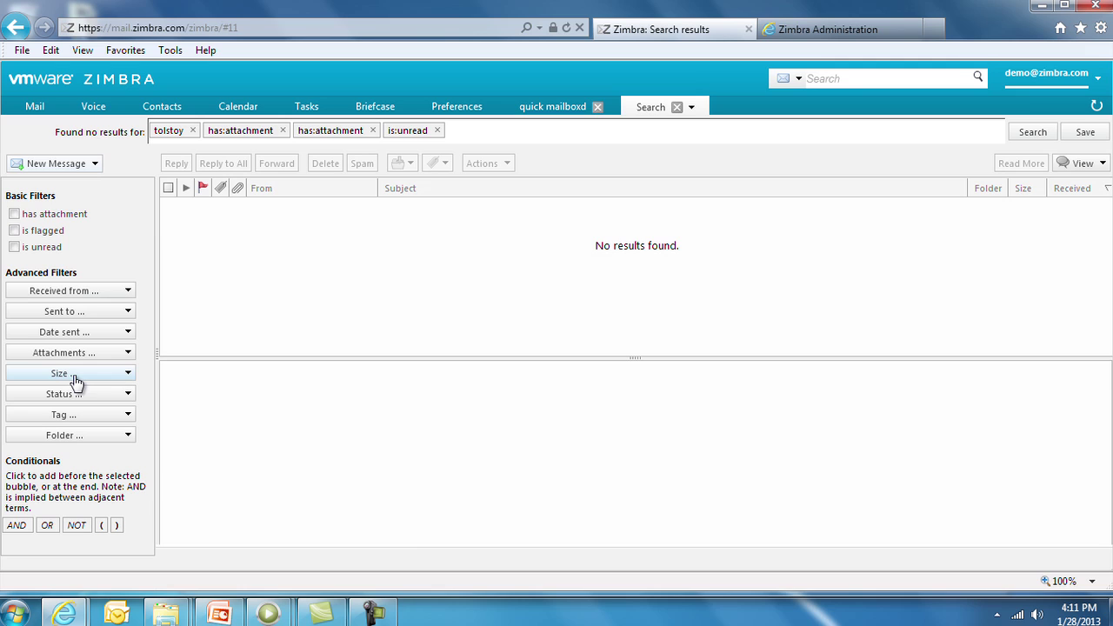
- Save this search under the name 'attachment'
{"action": "left_click", "coordinate": [798, 80]}
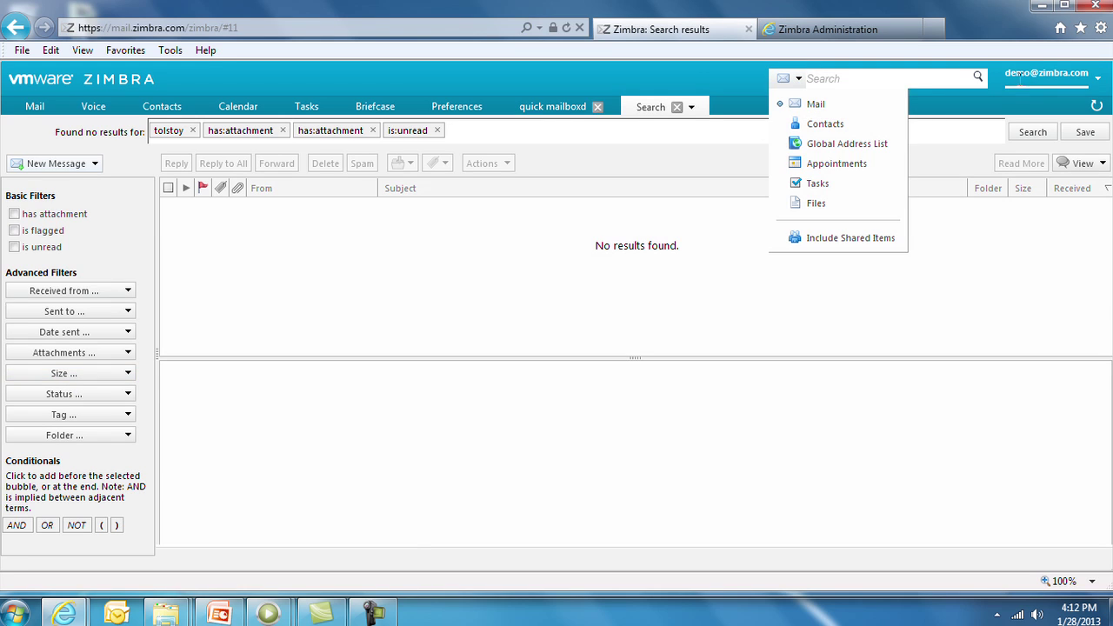
{"action": "left_click", "coordinate": [1085, 134]}
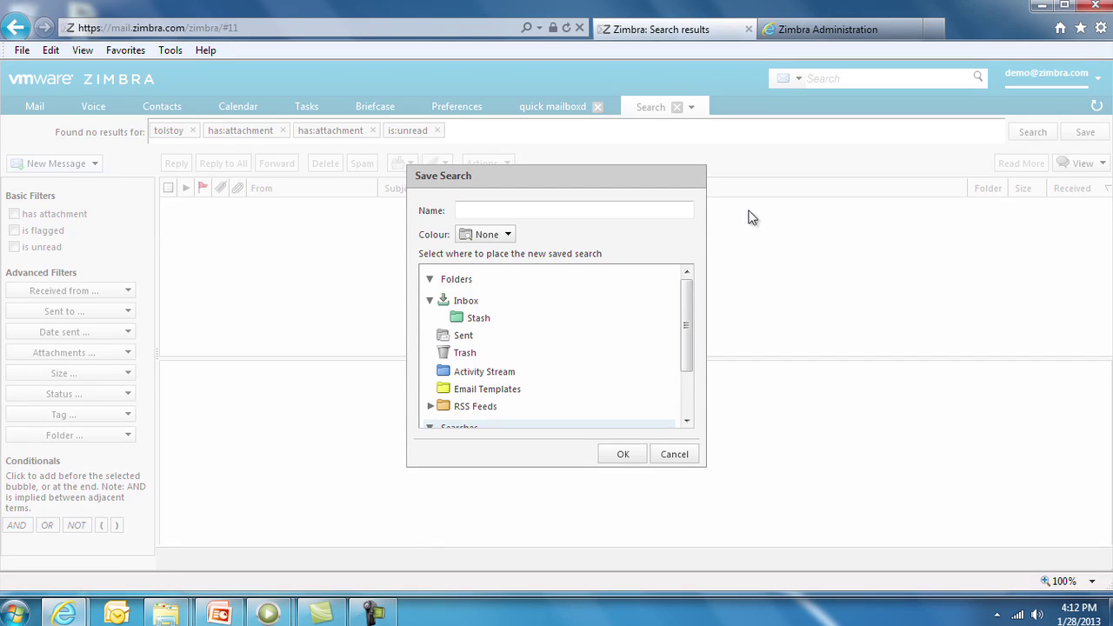
{"action": "type", "text": "attachment"}
{"action": "key", "text": "Return"}
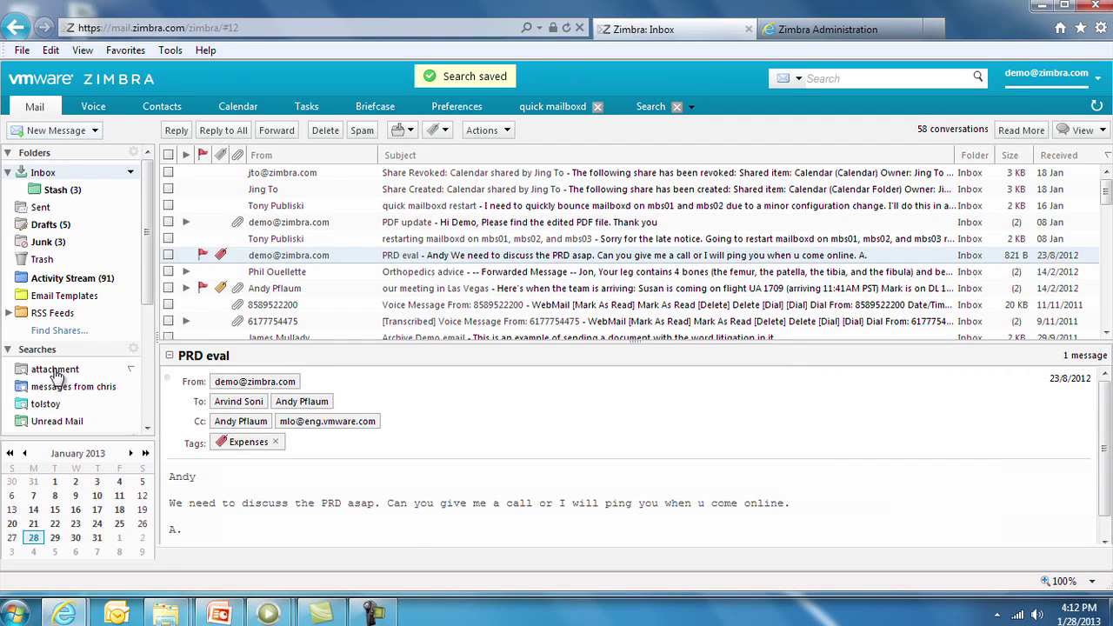
- Tag the quick mailboxd restart message Finance and start a message to a suggested contact with a Briefcase attachment
{"action": "left_click_drag", "start_coordinate": [150, 294], "coordinate": [149, 360]}
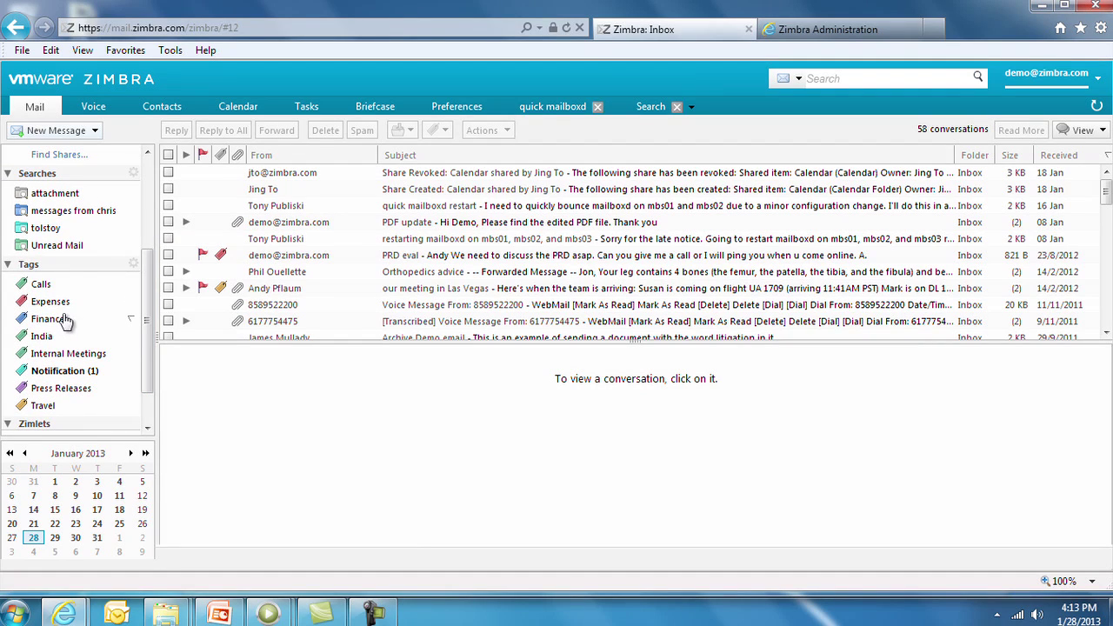
{"action": "left_click_drag", "start_coordinate": [50, 325], "coordinate": [226, 209]}
{"action": "type", "text": "n"}
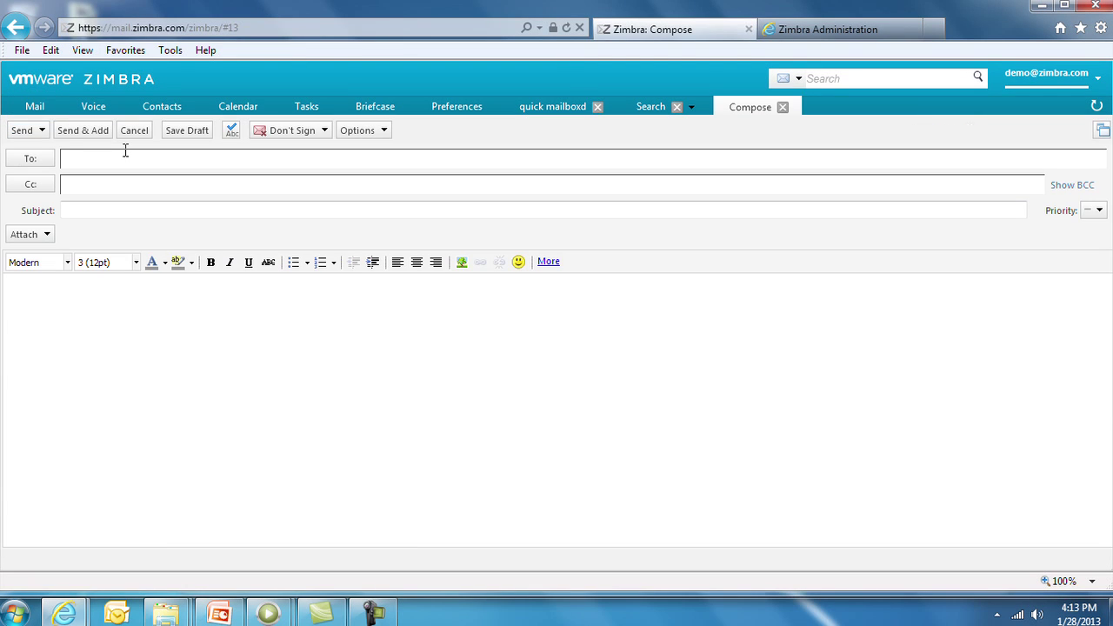
{"action": "type", "text": "r"}
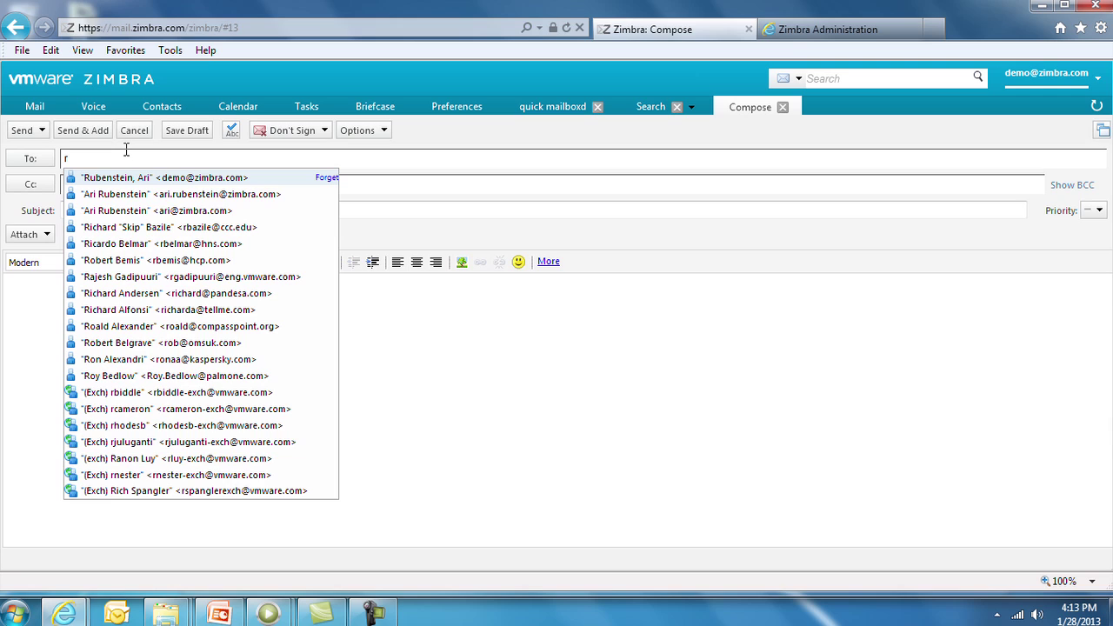
{"action": "key", "text": "Return"}
{"action": "left_click", "coordinate": [27, 234]}
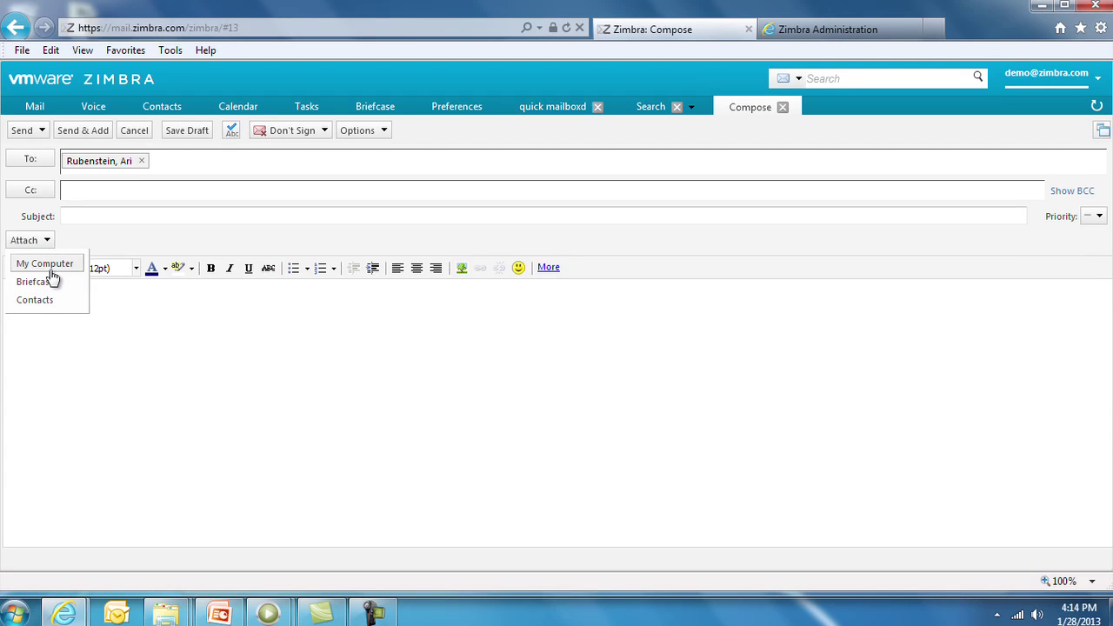
{"action": "left_click", "coordinate": [46, 282]}
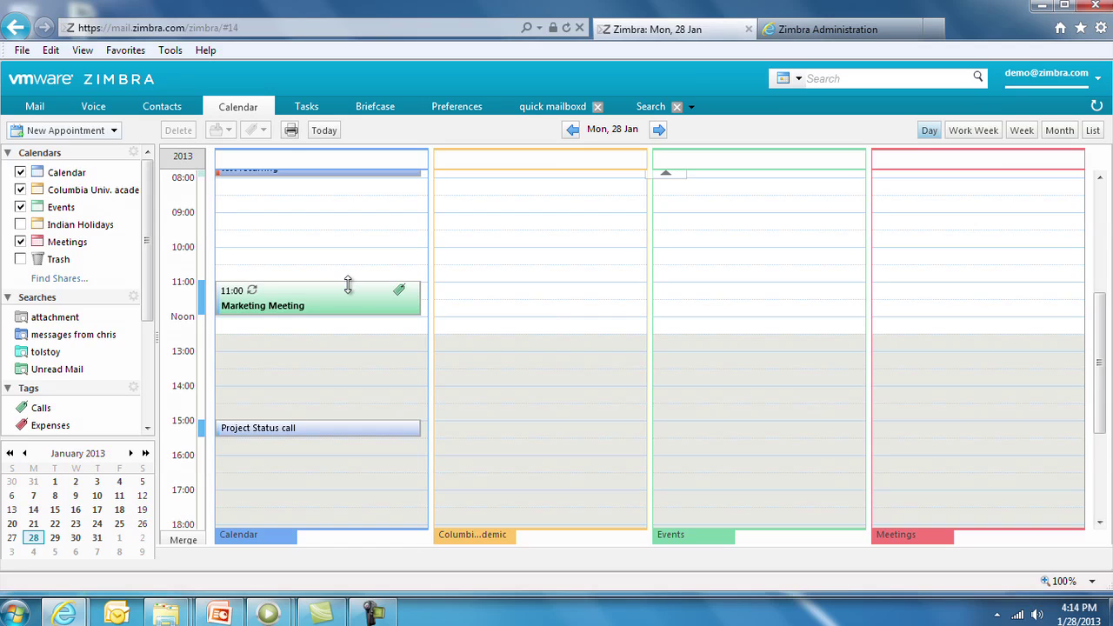
- Open the account Preferences and scroll through the Calendar preferences page
{"action": "mouse_move", "coordinate": [265, 309]}
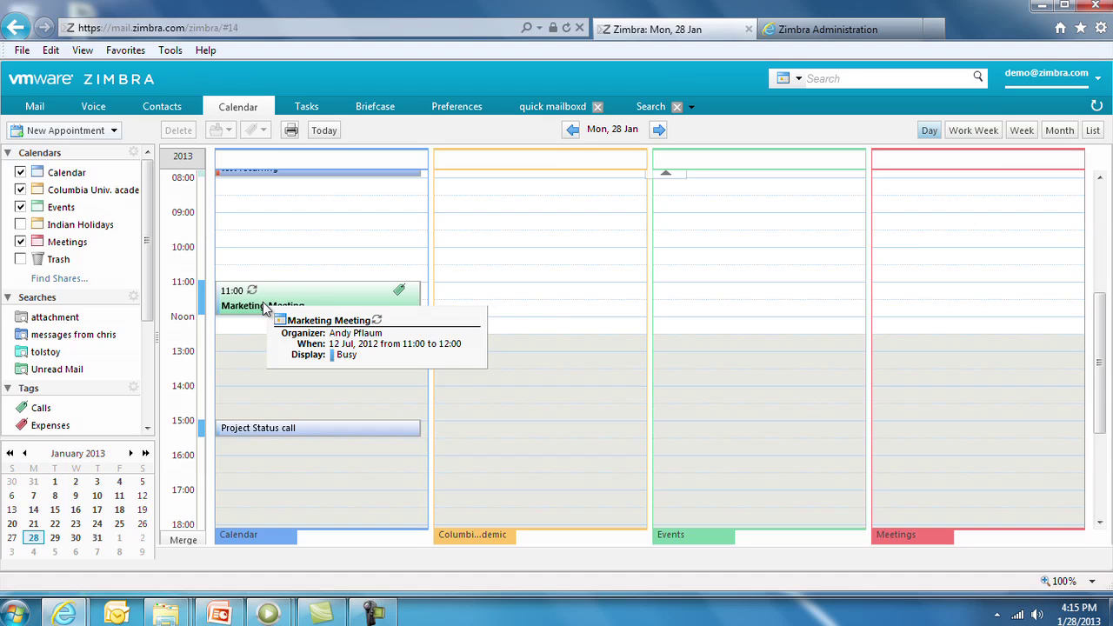
{"action": "left_click", "coordinate": [445, 106]}
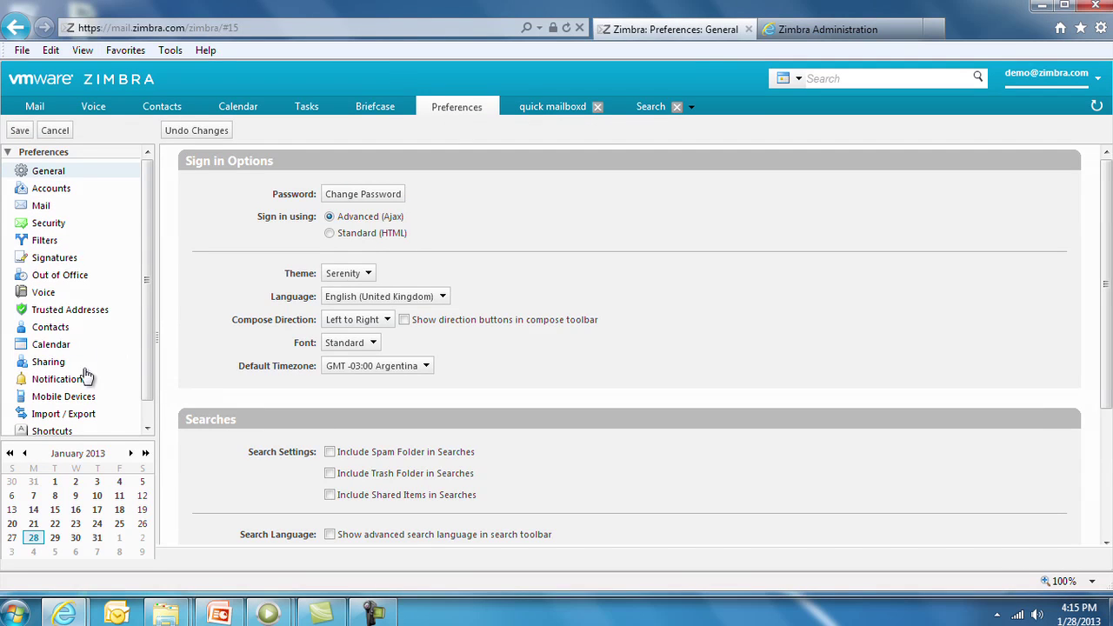
{"action": "left_click", "coordinate": [49, 346]}
{"action": "scroll", "coordinate": [546, 391], "scroll_direction": "down", "scroll_amount": 4}
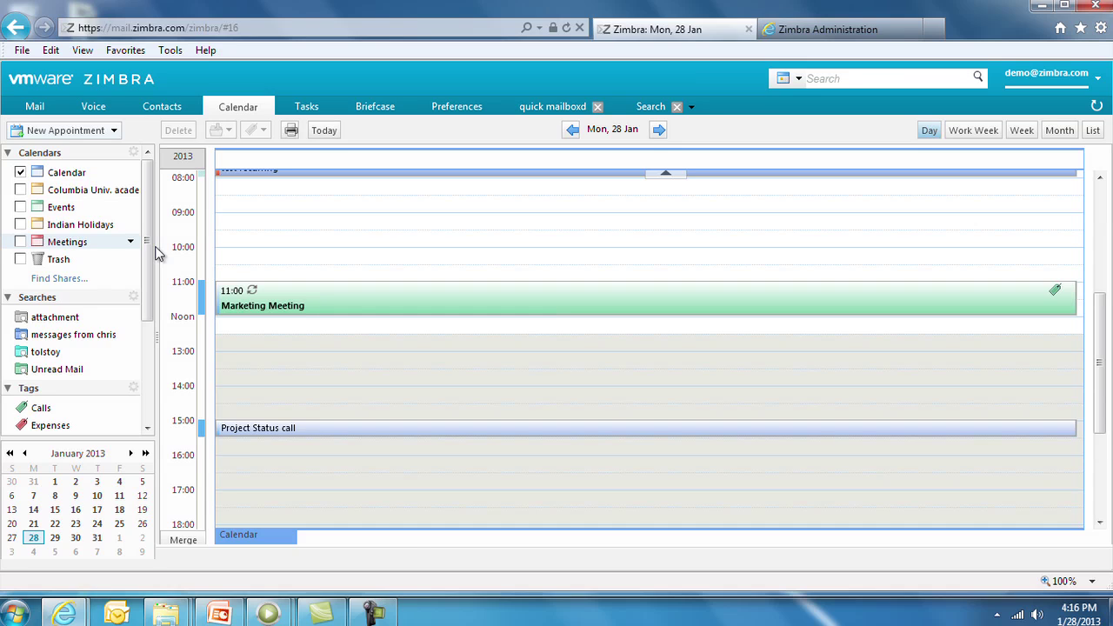
- Show the Columbia calendar again, merge all calendars into one column, and switch to Month view
{"action": "left_click", "coordinate": [20, 190]}
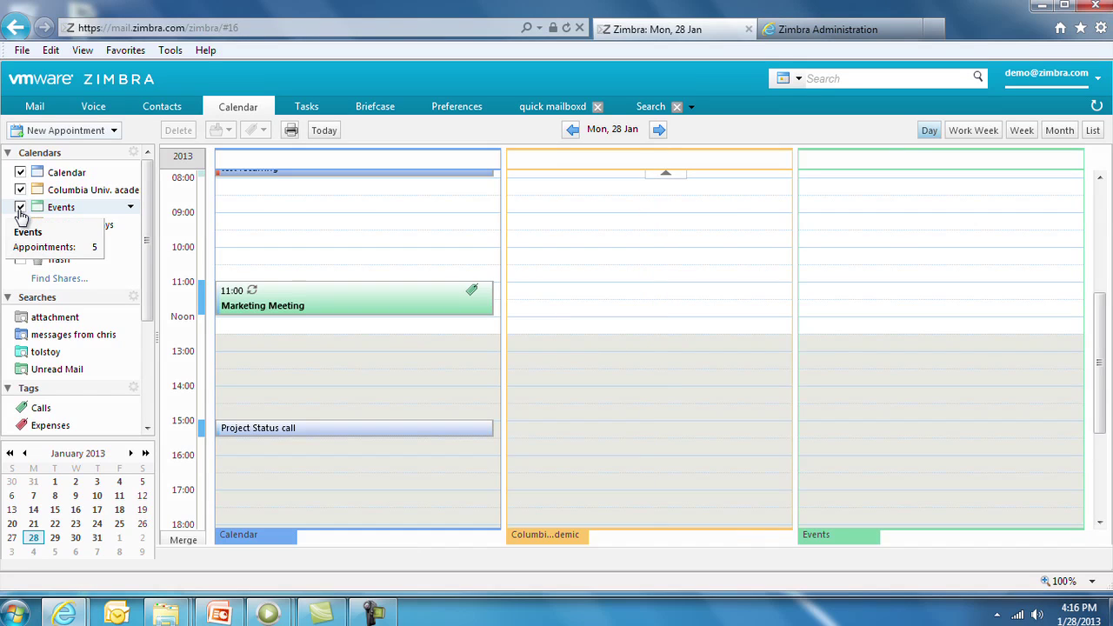
{"action": "left_click", "coordinate": [178, 540]}
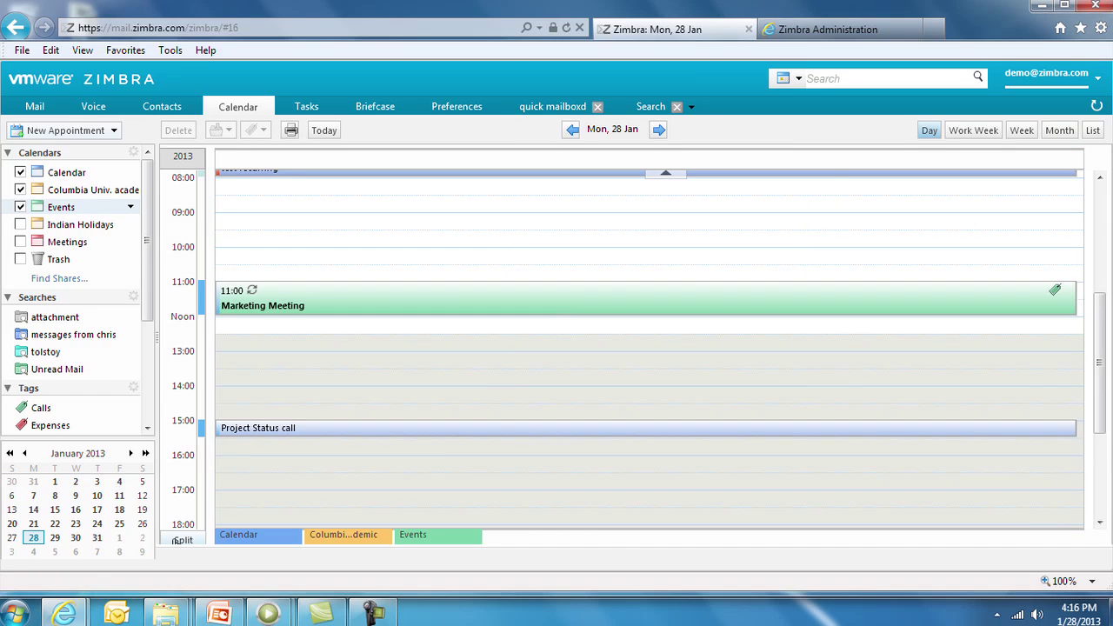
{"action": "key", "text": "m"}
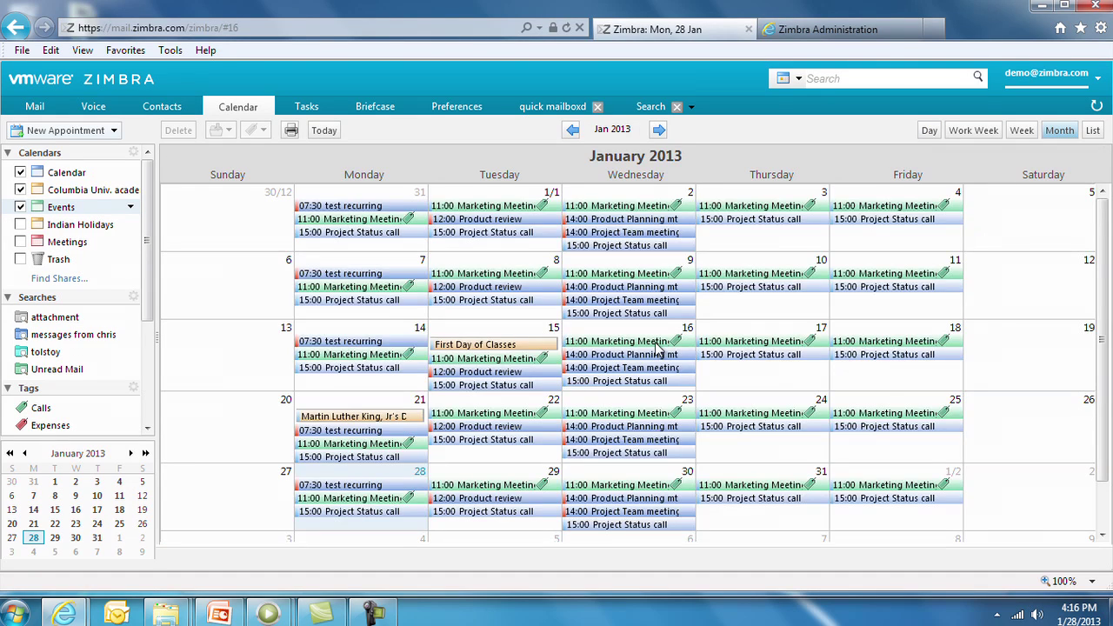
- Show Wednesday, 2 January in Day view and start a new appointment at 09:00
{"action": "left_click", "coordinate": [688, 191]}
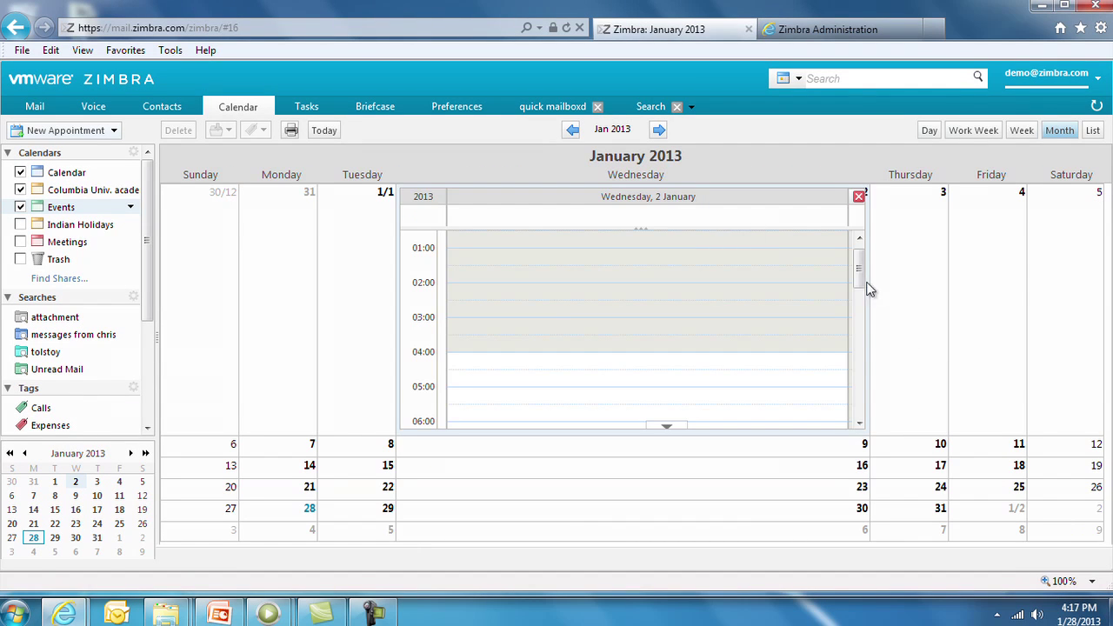
{"action": "left_click_drag", "start_coordinate": [858, 277], "coordinate": [859, 357]}
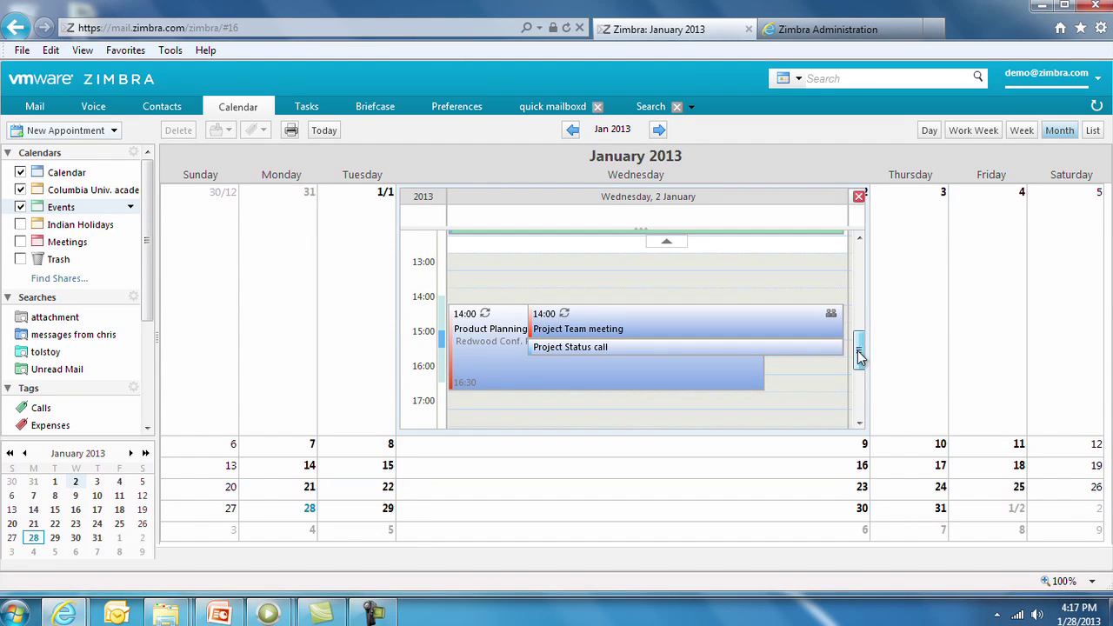
{"action": "key", "text": "d"}
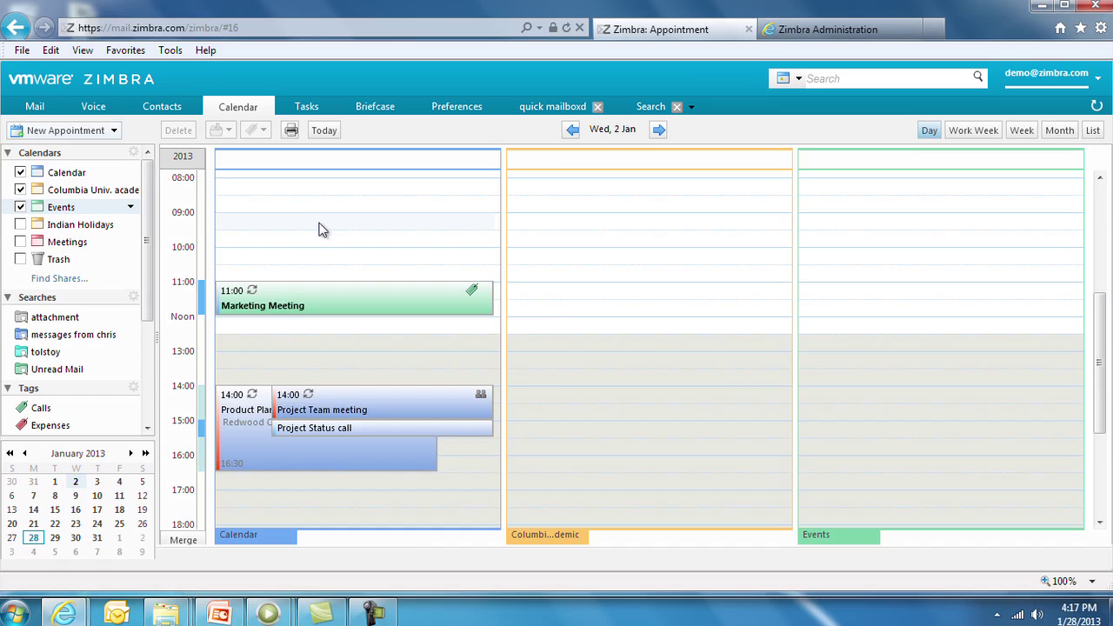
{"action": "double_click", "coordinate": [319, 225]}
- Title the appointment 'Staff Meeting', add the first suggested attendee, and search for conference rooms
{"action": "type", "text": "Staff"}
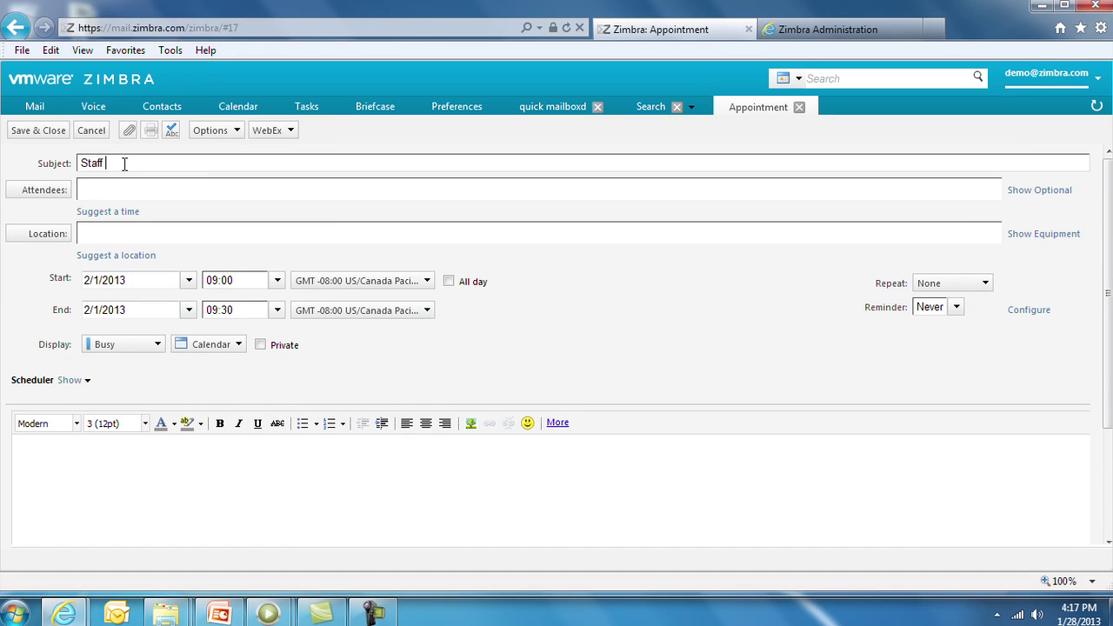
{"action": "type", "text": " Meeting"}
{"action": "left_click", "coordinate": [152, 194]}
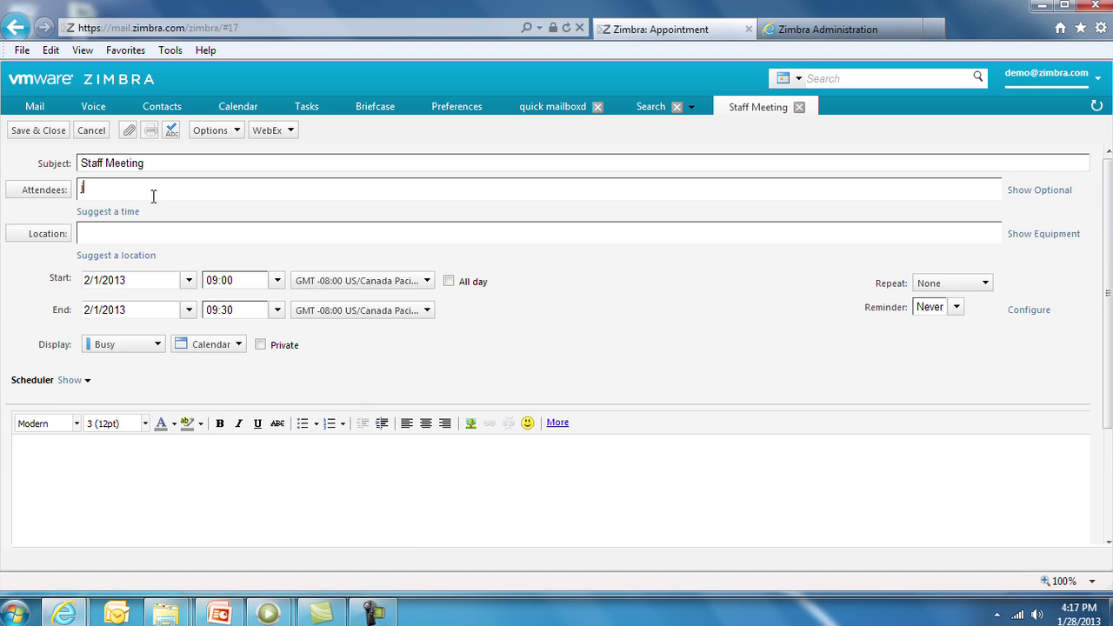
{"action": "type", "text": "jing"}
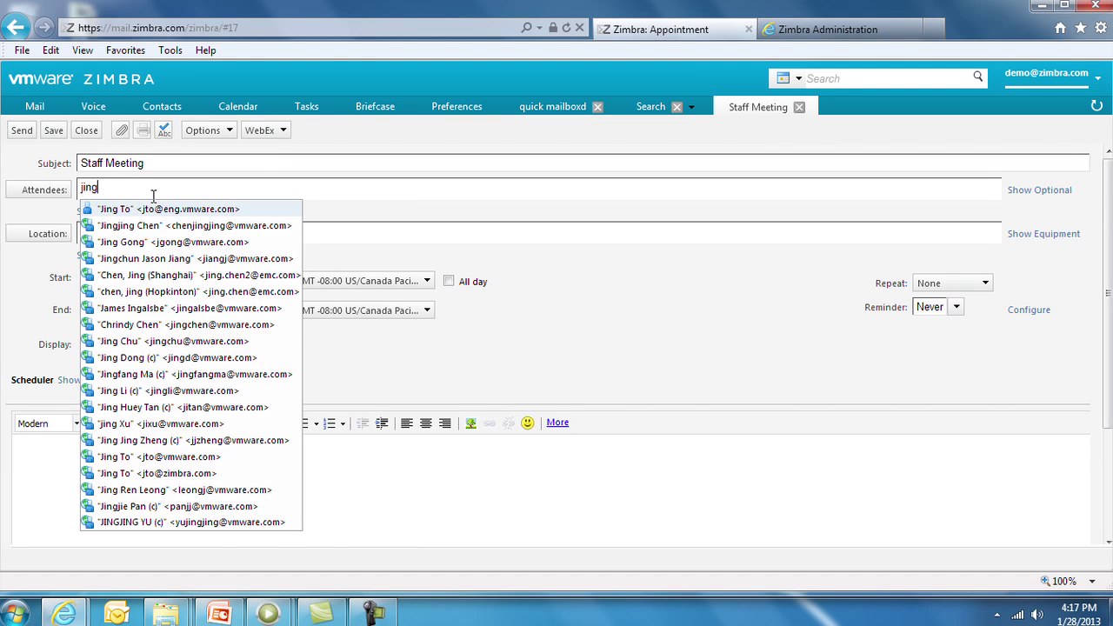
{"action": "key", "text": "Return"}
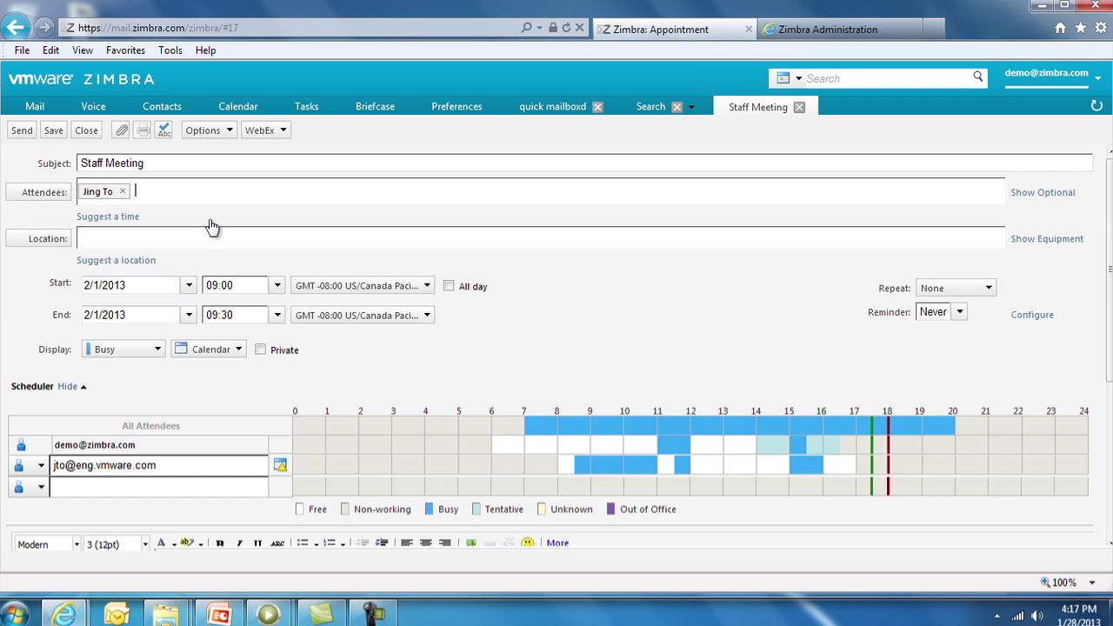
{"action": "left_click", "coordinate": [48, 239]}
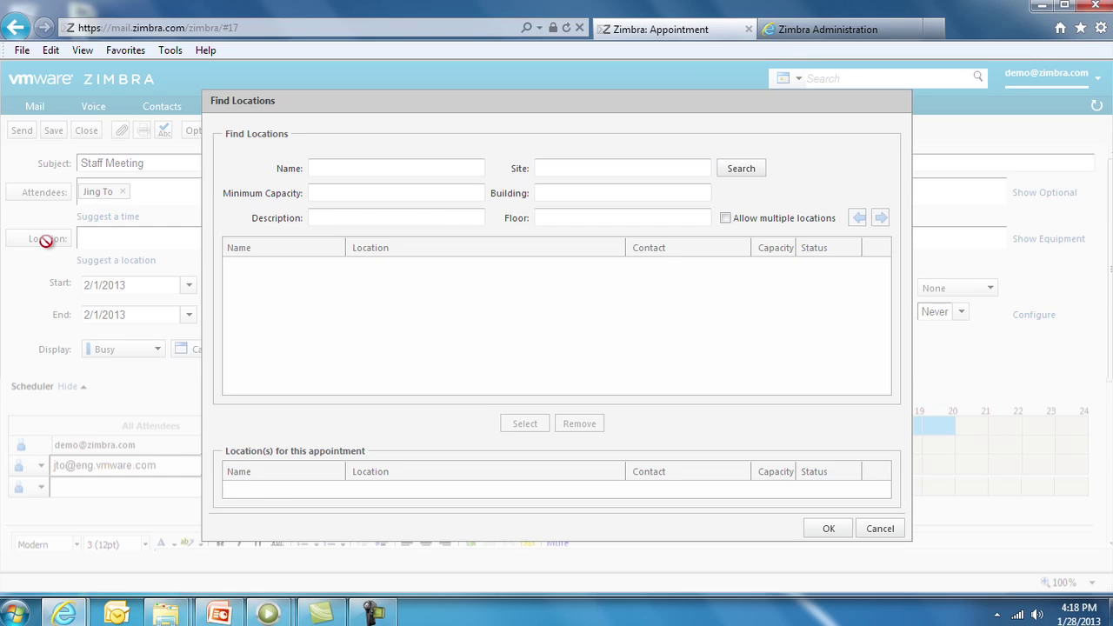
{"action": "left_click", "coordinate": [730, 174]}
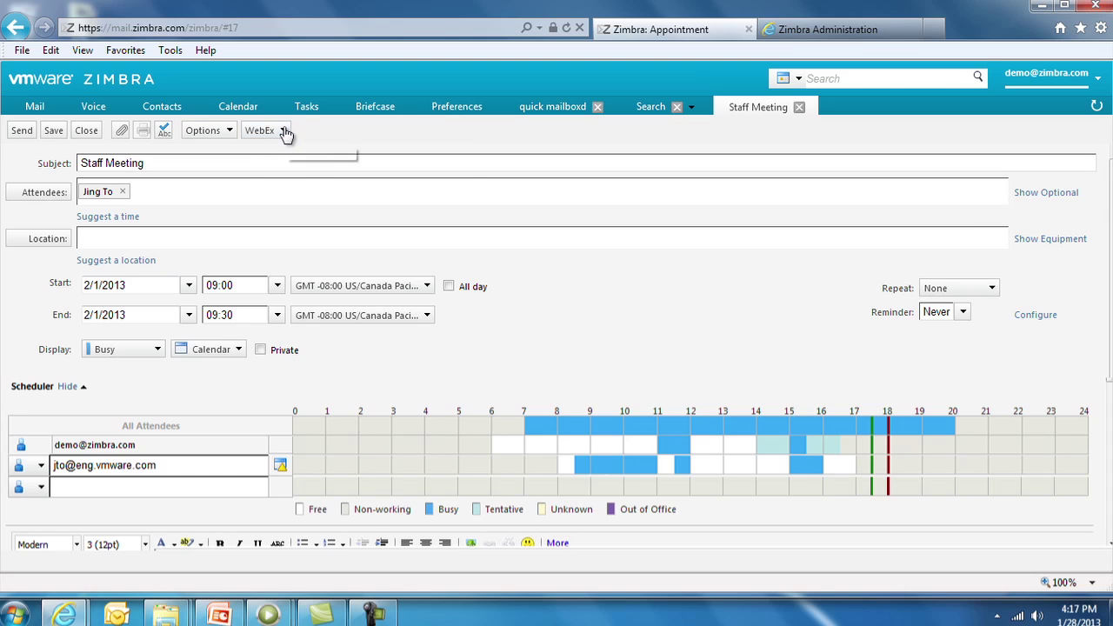
- Insert WebEx details into Staff Meeting, confirming the WebEx account and the meeting-created notice
{"action": "left_click", "coordinate": [283, 131]}
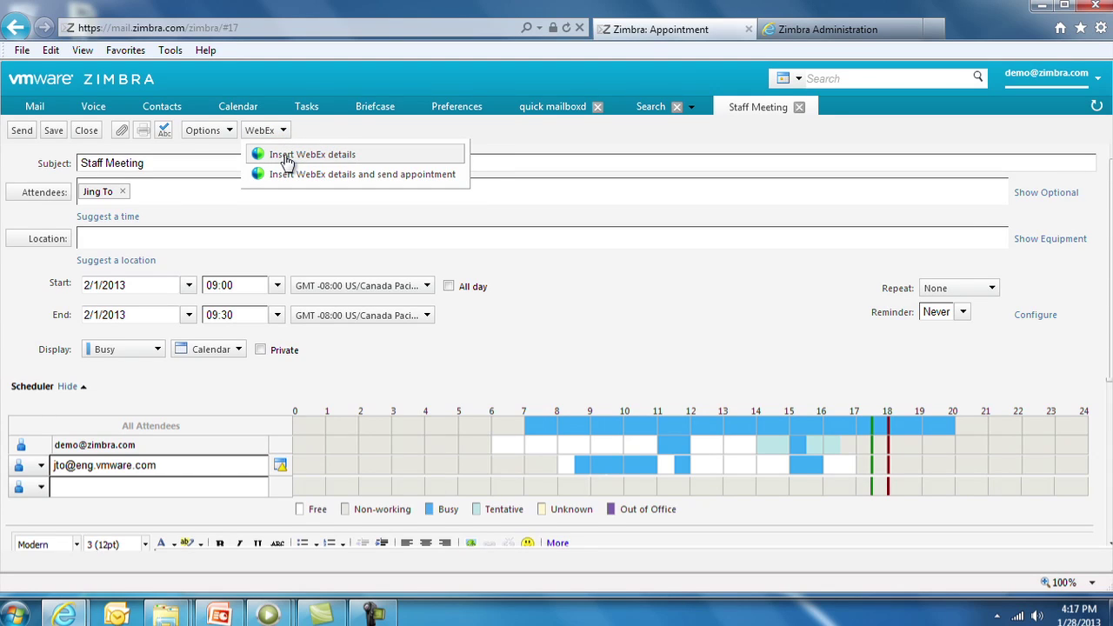
{"action": "left_click", "coordinate": [286, 156]}
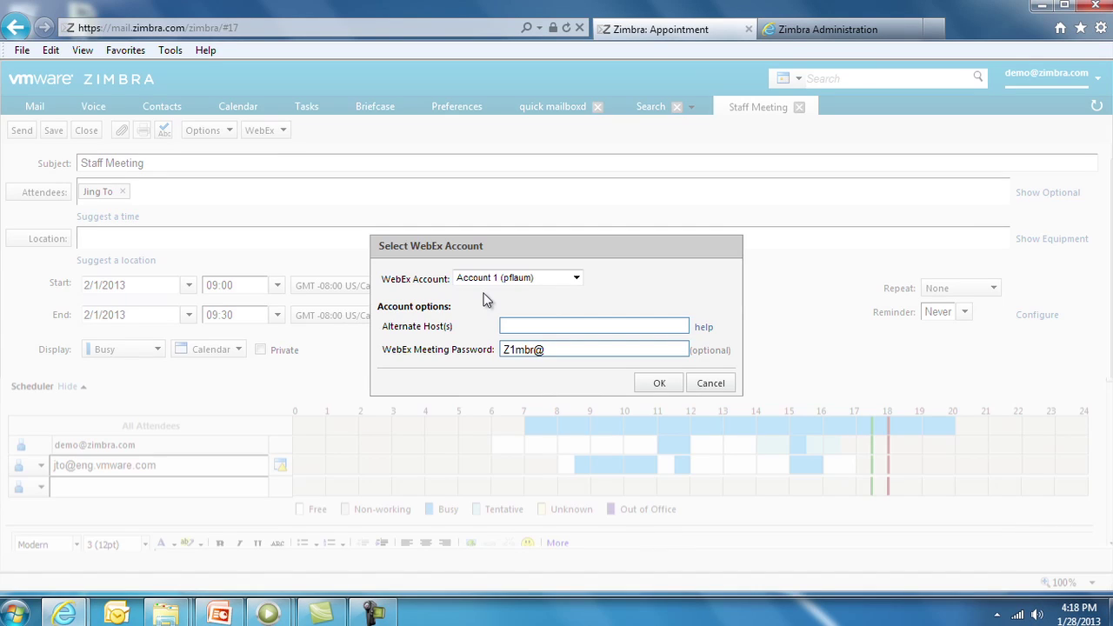
{"action": "left_click", "coordinate": [661, 384]}
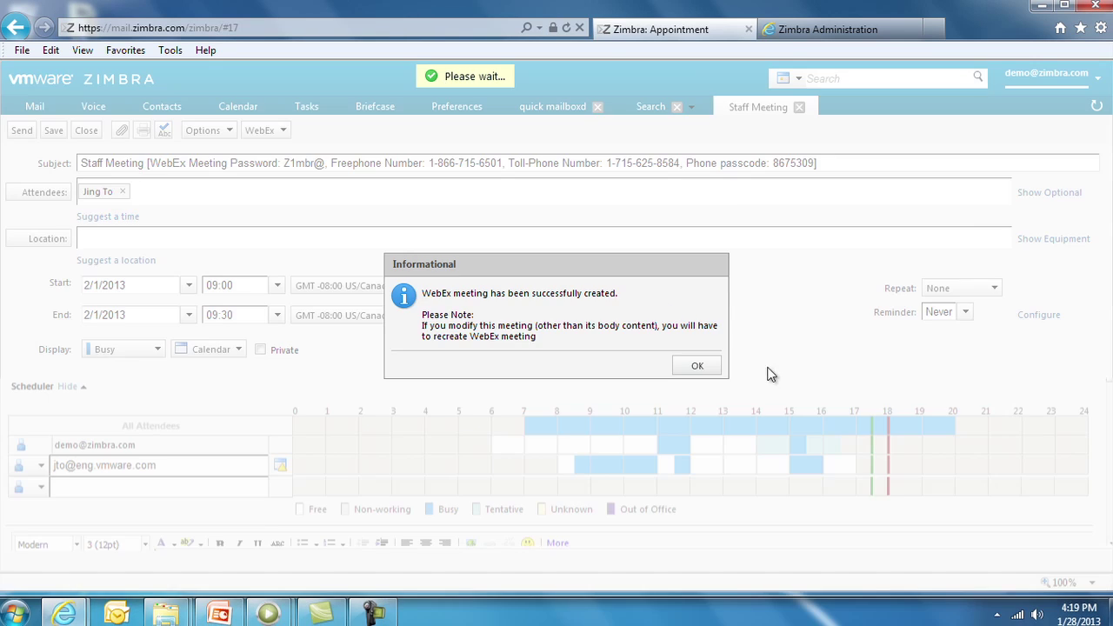
{"action": "left_click", "coordinate": [688, 366]}
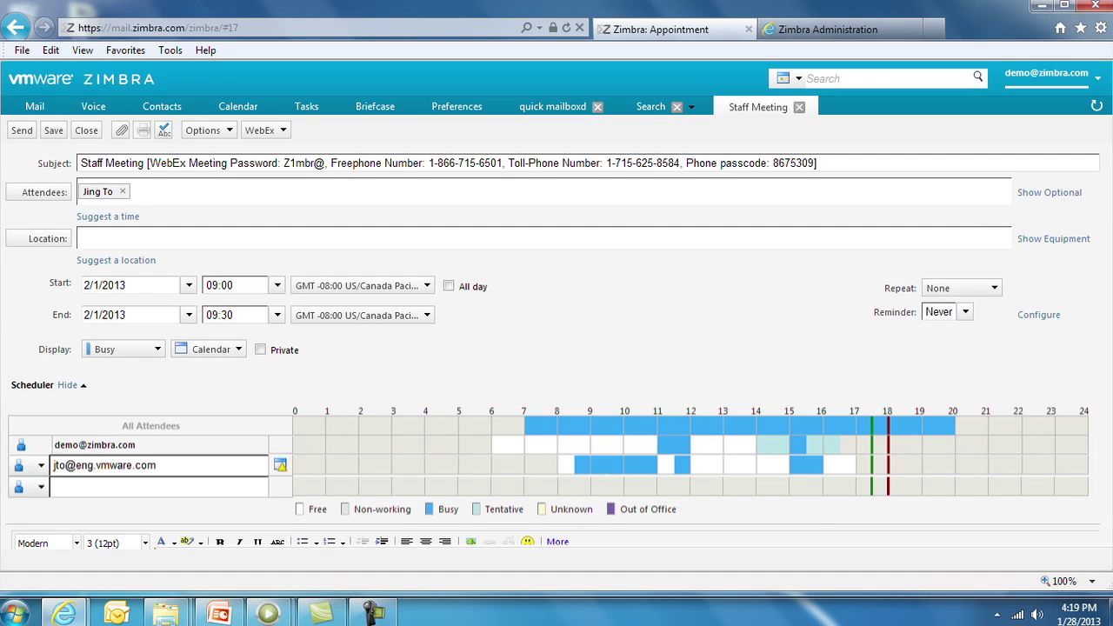
{"action": "scroll", "coordinate": [693, 392], "scroll_direction": "down", "scroll_amount": 3}
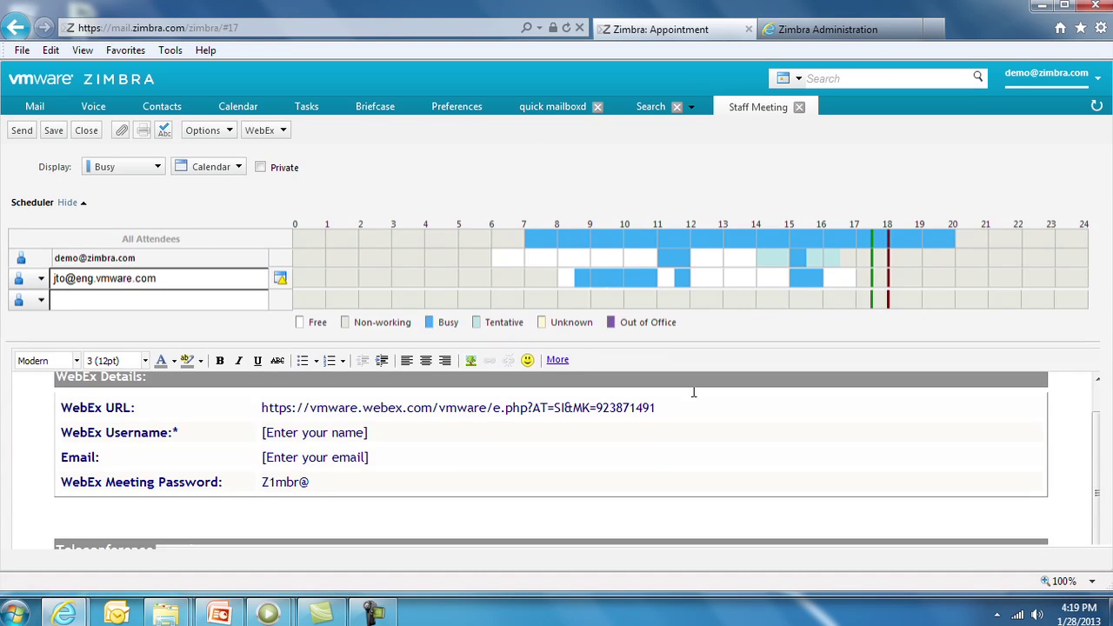
{"action": "scroll", "coordinate": [367, 457], "scroll_direction": "down", "scroll_amount": 3}
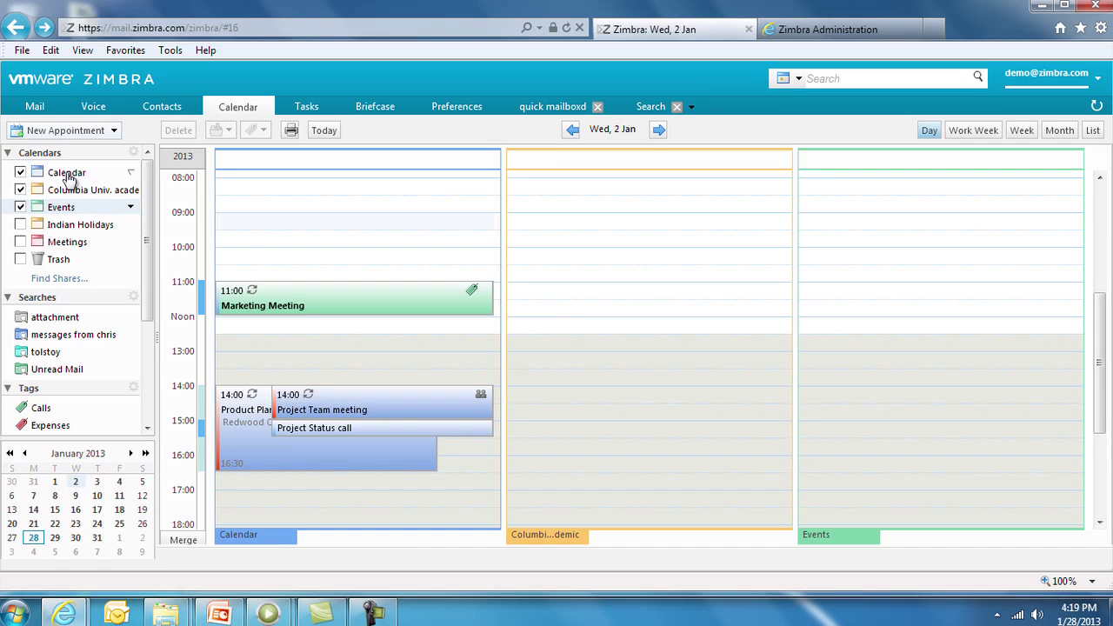
{"action": "right_click", "coordinate": [67, 177]}
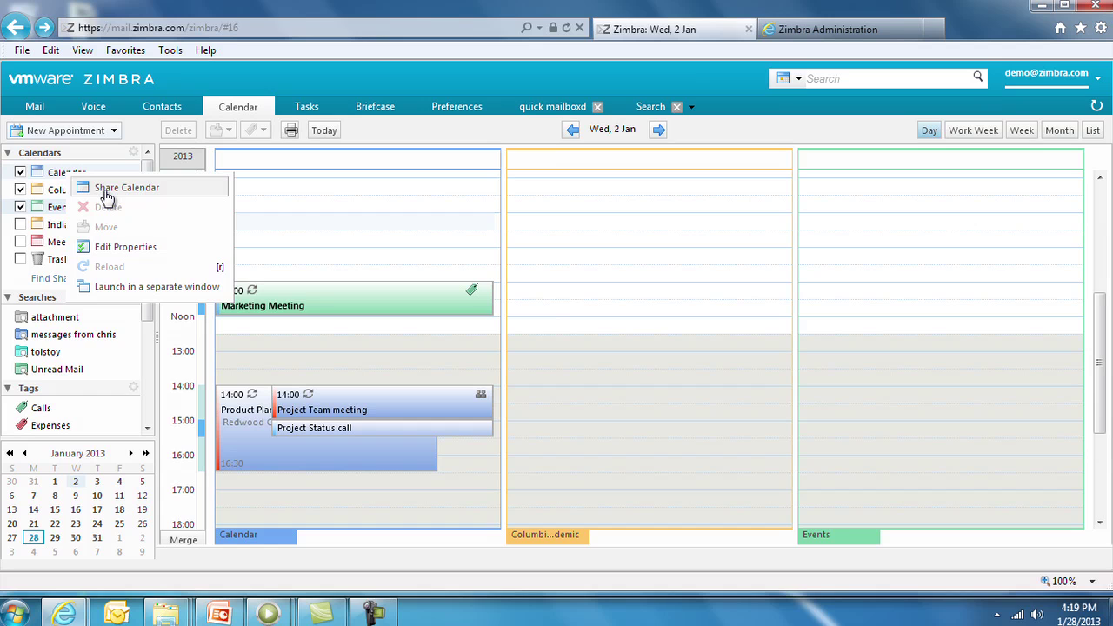
{"action": "left_click", "coordinate": [108, 189]}
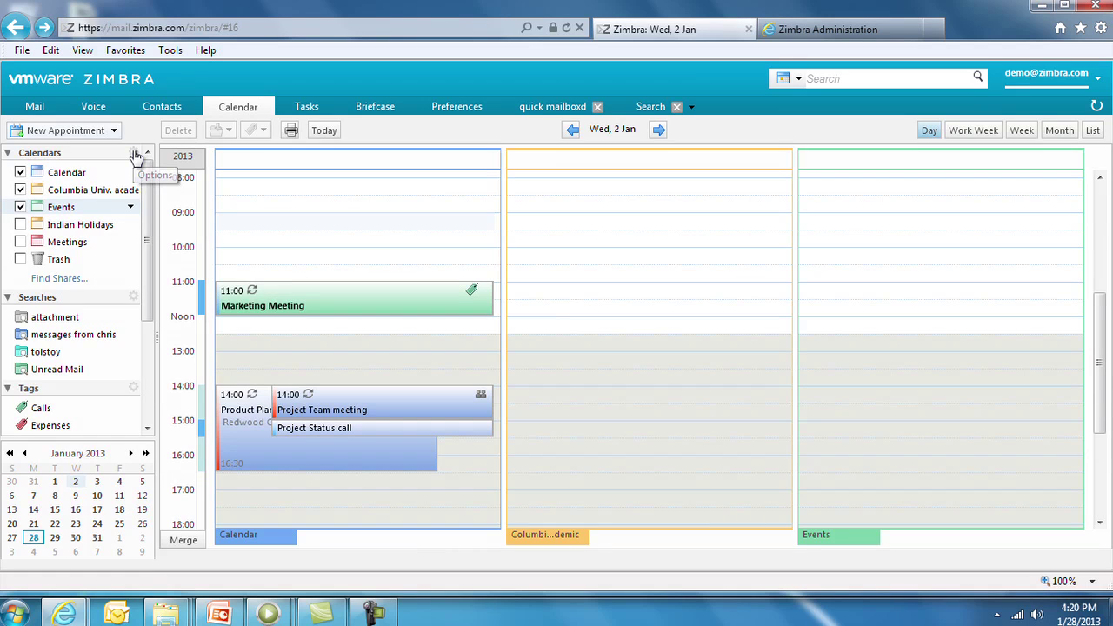
{"action": "left_click", "coordinate": [136, 155]}
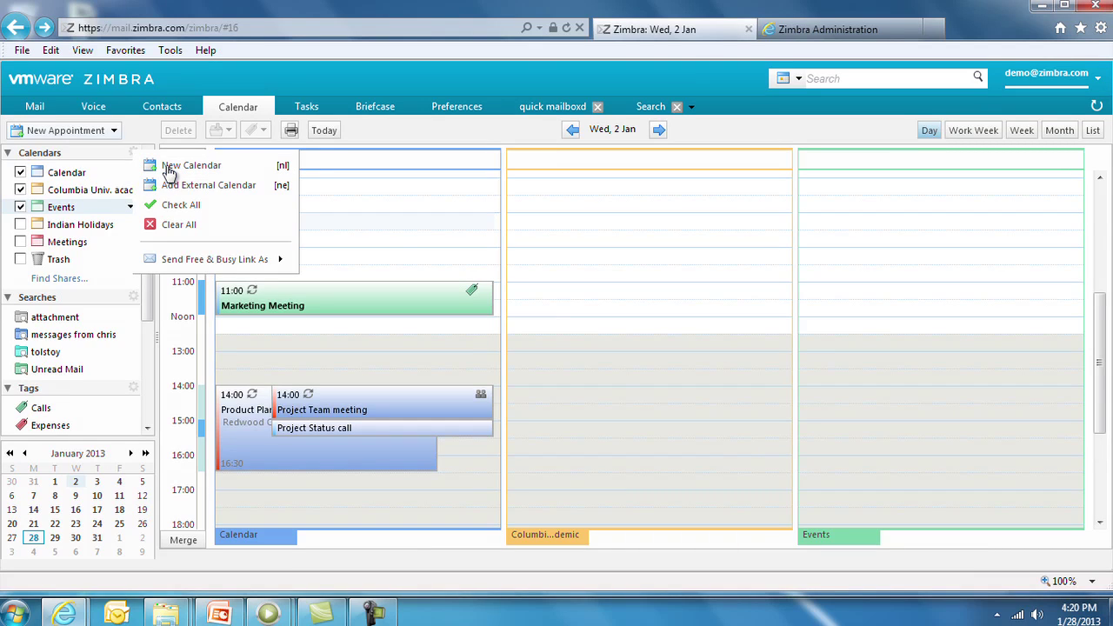
{"action": "left_click", "coordinate": [169, 169]}
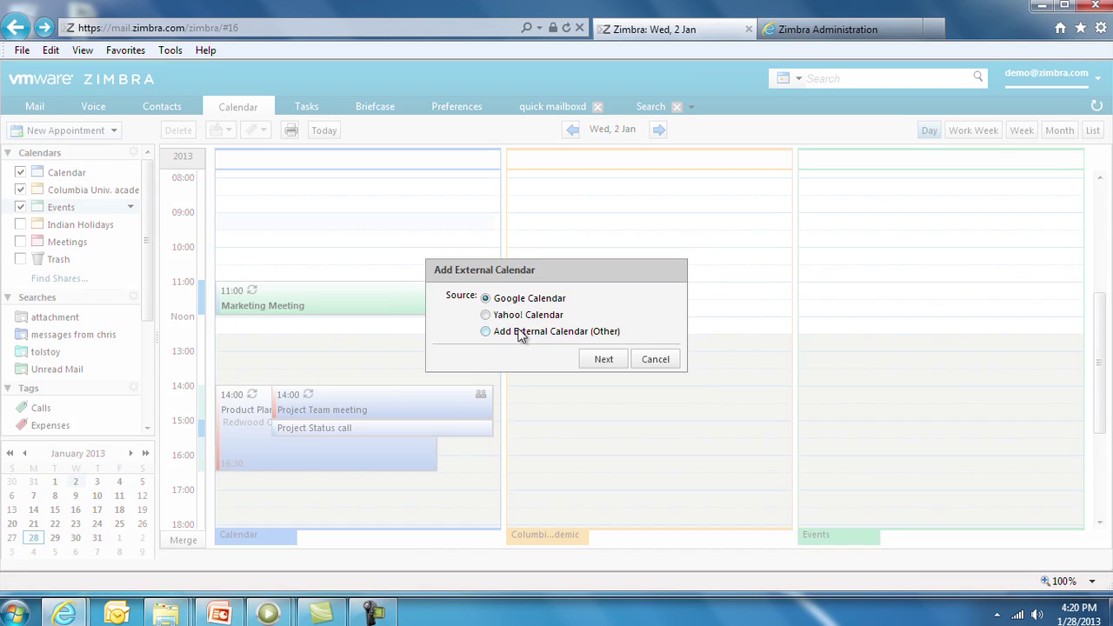
{"action": "left_click", "coordinate": [485, 333]}
{"action": "left_click", "coordinate": [598, 359]}
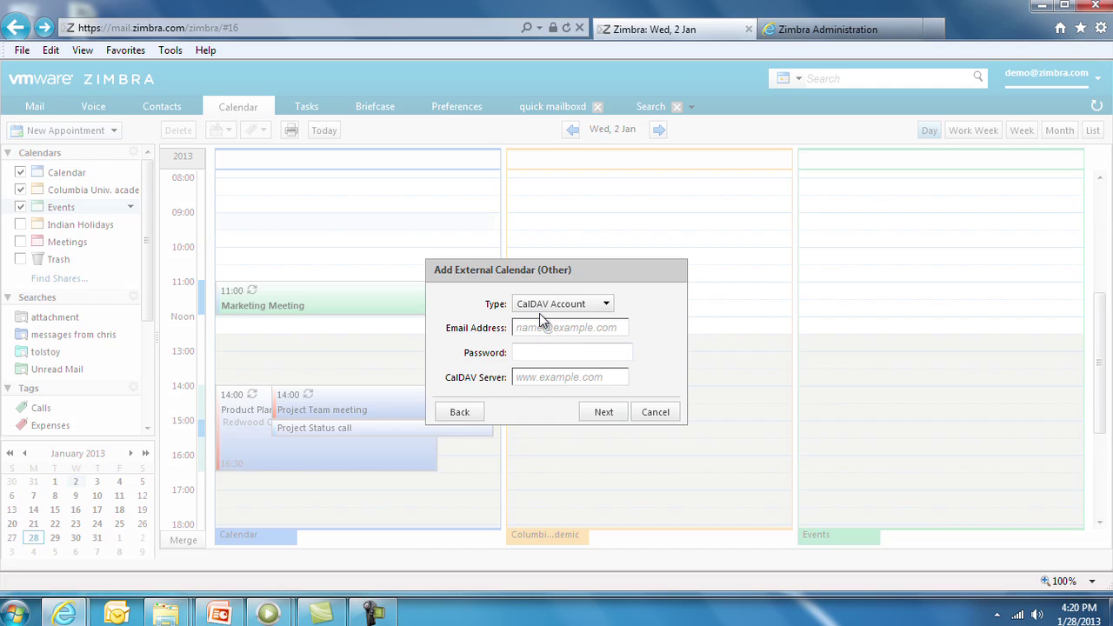
{"action": "left_click", "coordinate": [656, 413]}
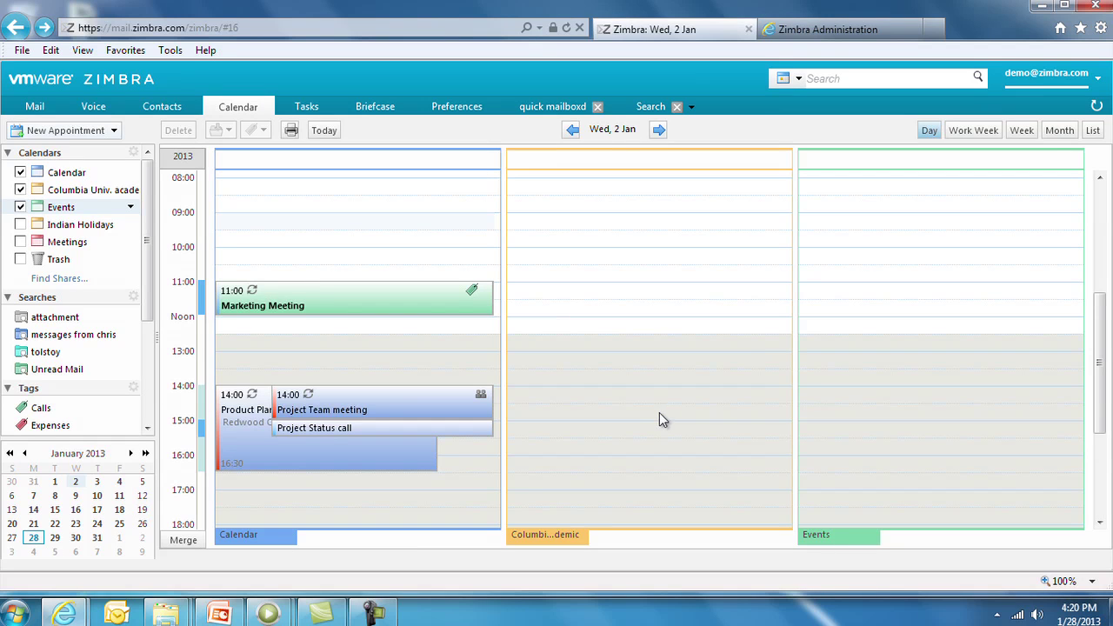
- Share the Calendar folder, review the print layout and fit-to-page options, then switch to Contacts
{"action": "right_click", "coordinate": [77, 174]}
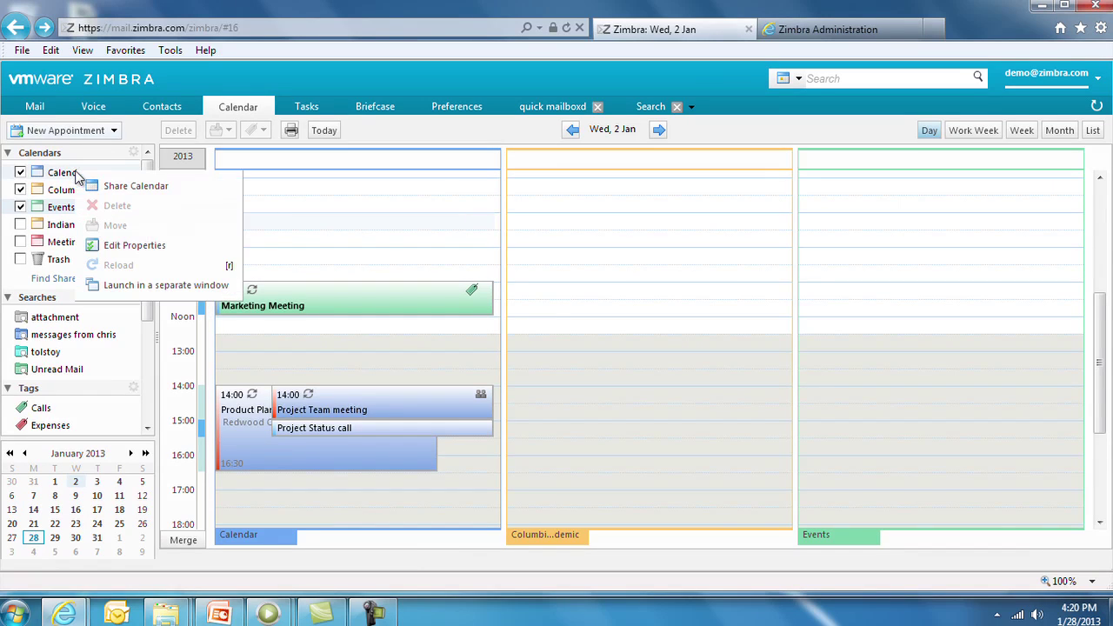
{"action": "left_click", "coordinate": [98, 186]}
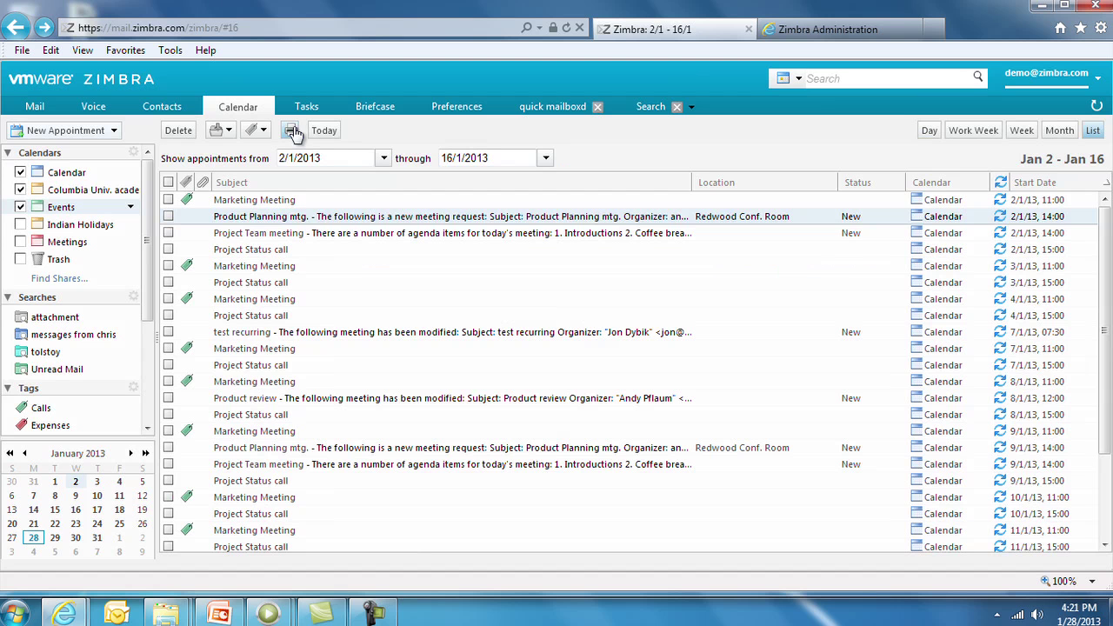
{"action": "left_click", "coordinate": [293, 132]}
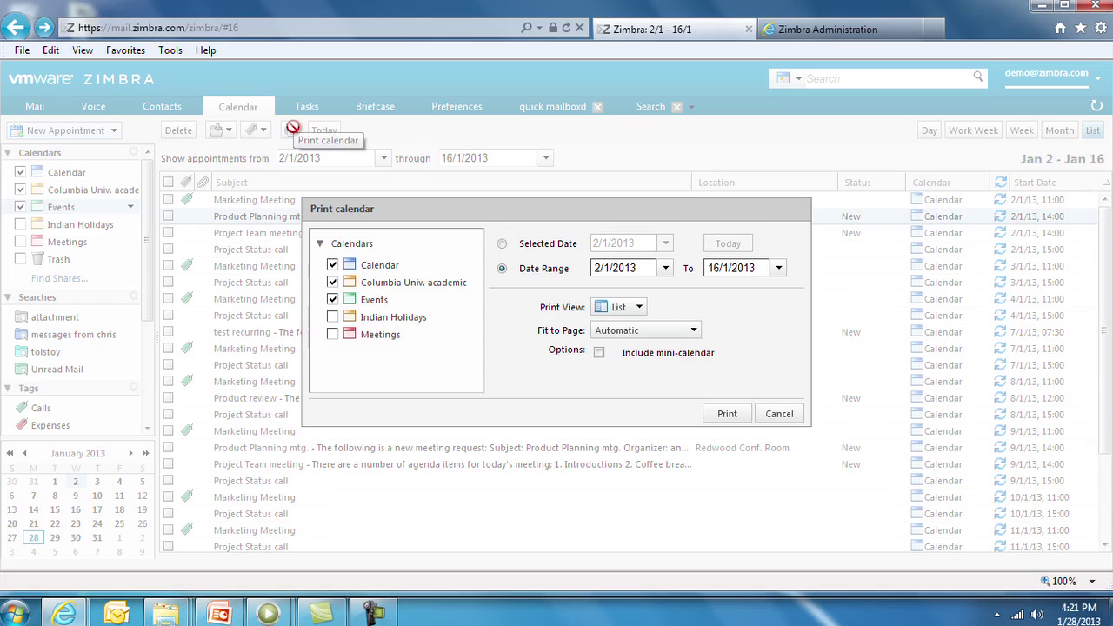
{"action": "left_click", "coordinate": [639, 308]}
{"action": "left_click", "coordinate": [703, 308]}
{"action": "left_click", "coordinate": [693, 330]}
{"action": "left_click", "coordinate": [755, 333]}
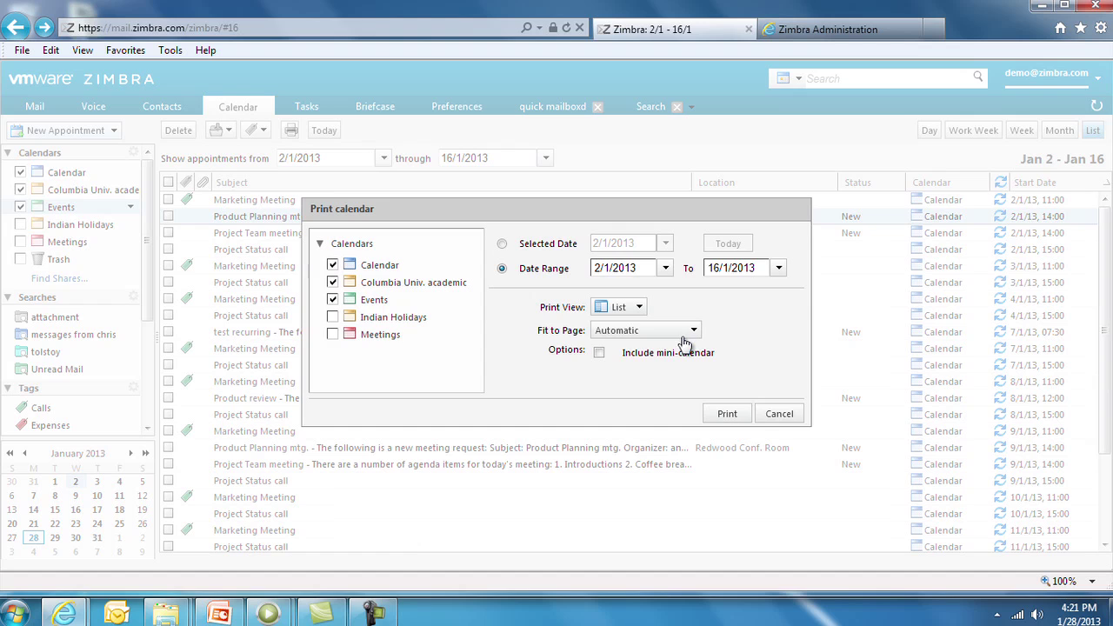
{"action": "left_click", "coordinate": [157, 107]}
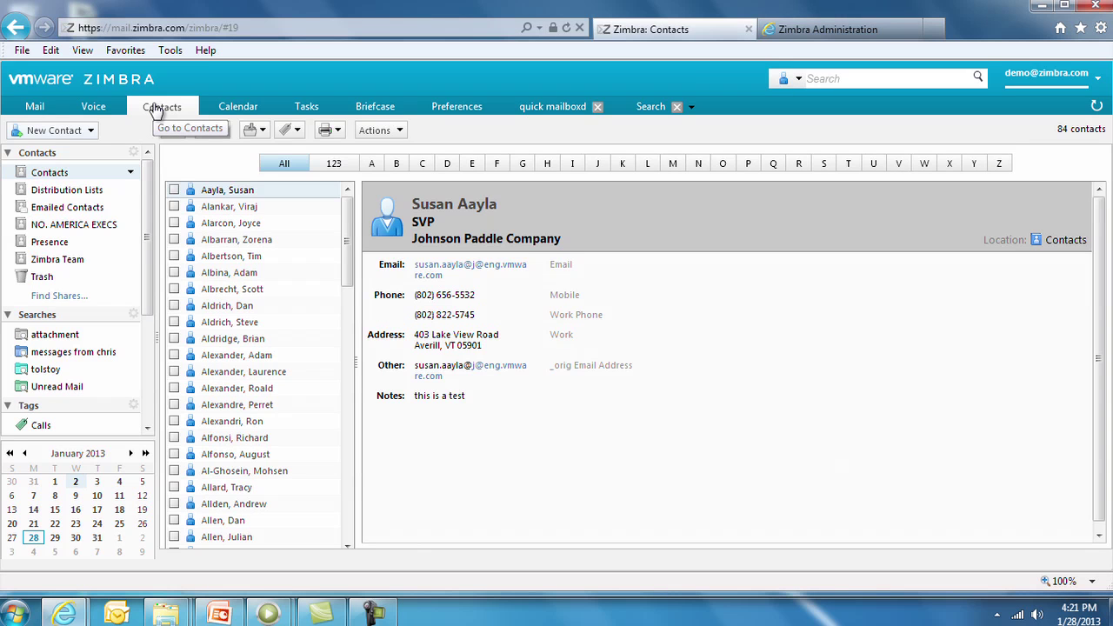
- Filter contacts by S, view Distribution Lists, then forward a contact in a new message
{"action": "left_click", "coordinate": [823, 163]}
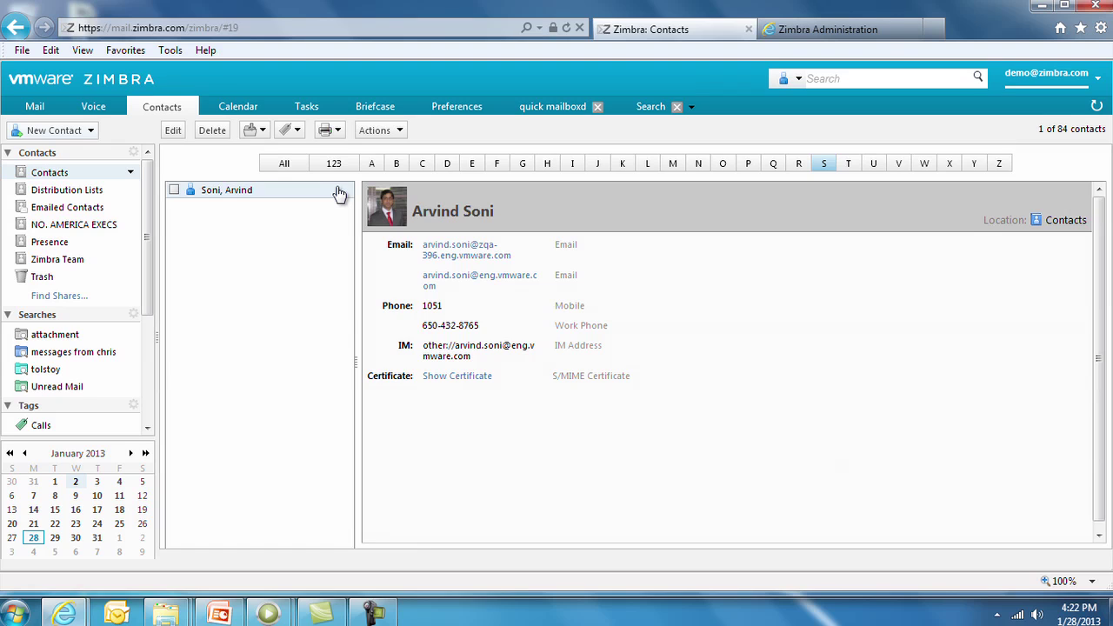
{"action": "mouse_move", "coordinate": [334, 198]}
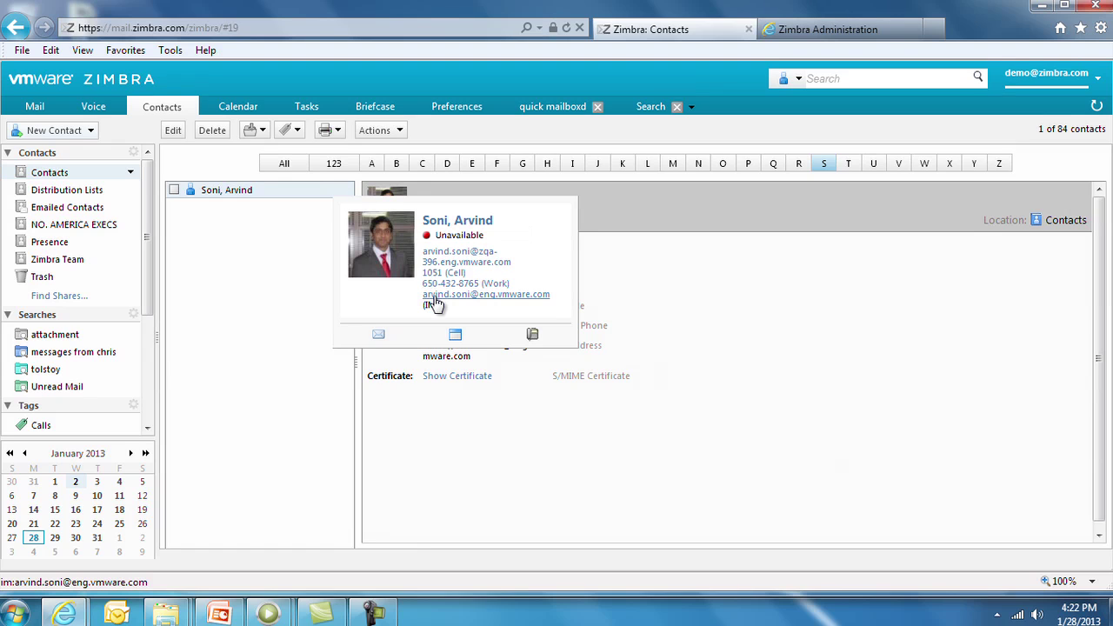
{"action": "left_click", "coordinate": [56, 193]}
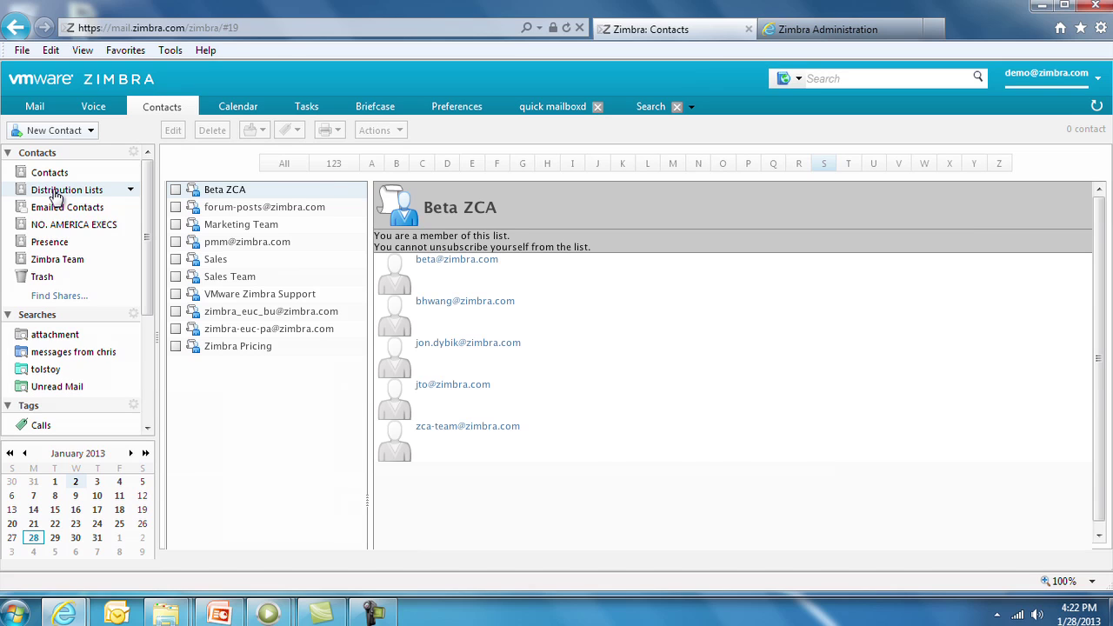
{"action": "left_click", "coordinate": [50, 172]}
{"action": "right_click", "coordinate": [225, 274]}
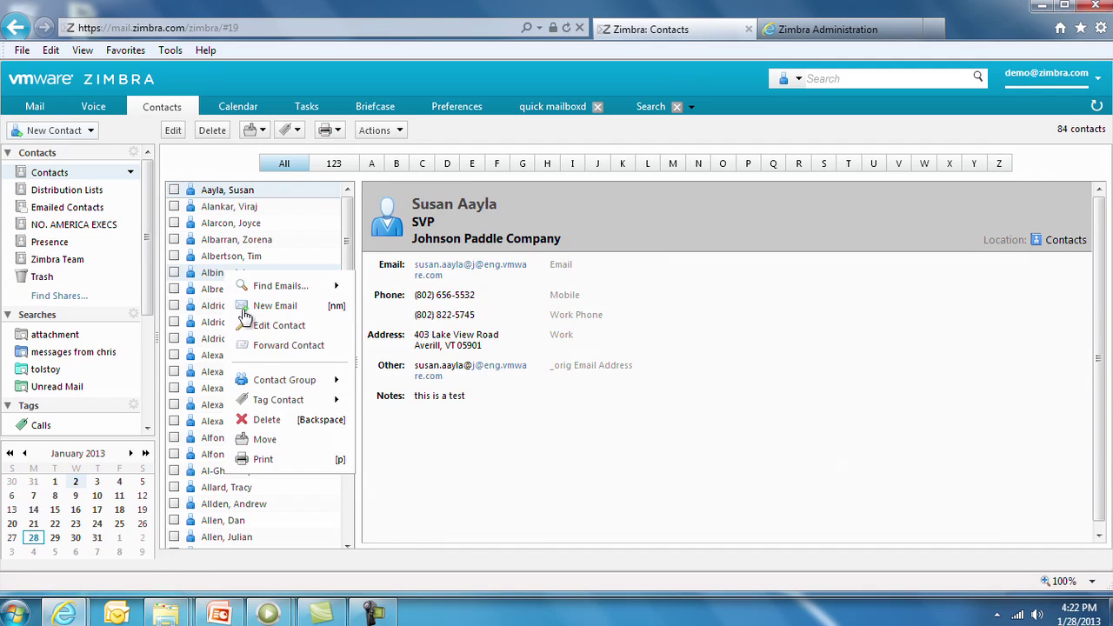
{"action": "left_click", "coordinate": [259, 349]}
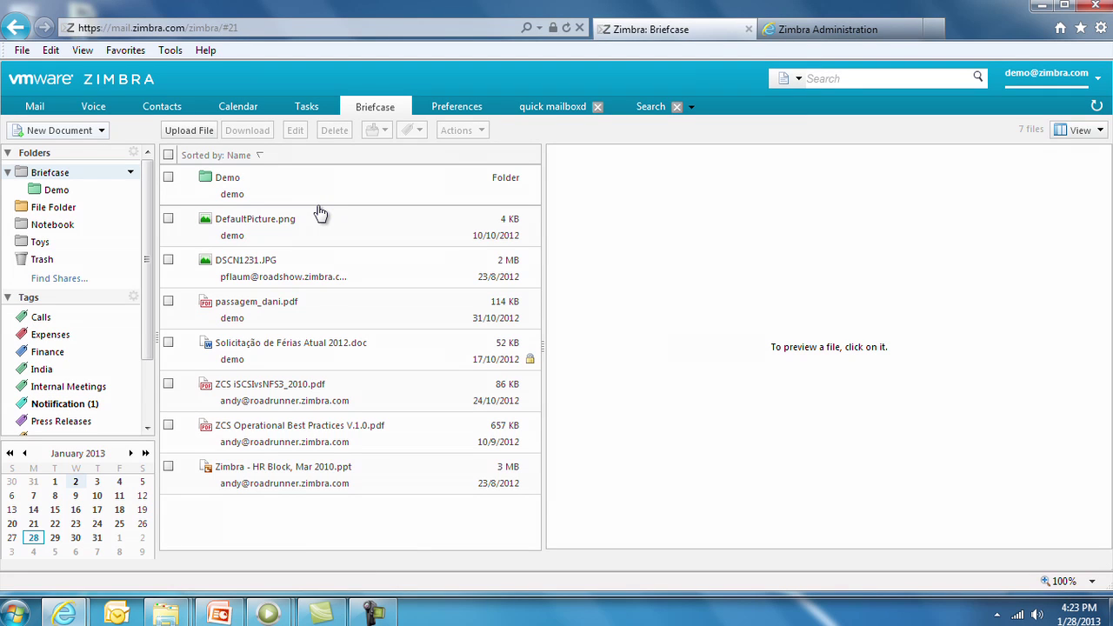
- Preview DSCN1231.JPG and its file actions, then share the Briefcase folder
{"action": "left_click", "coordinate": [350, 277]}
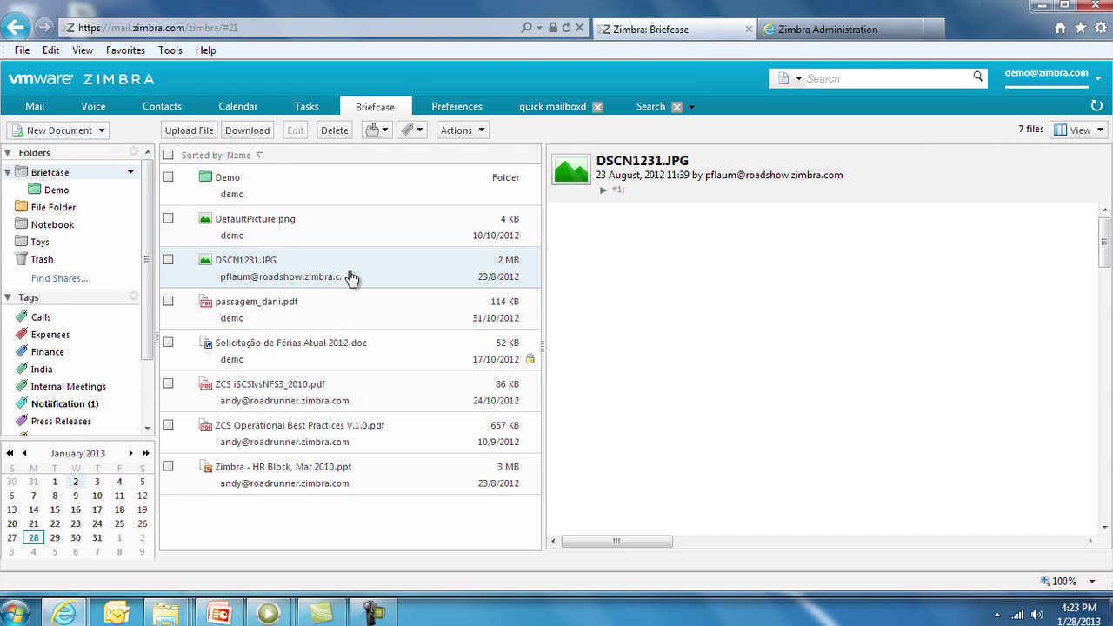
{"action": "right_click", "coordinate": [350, 277]}
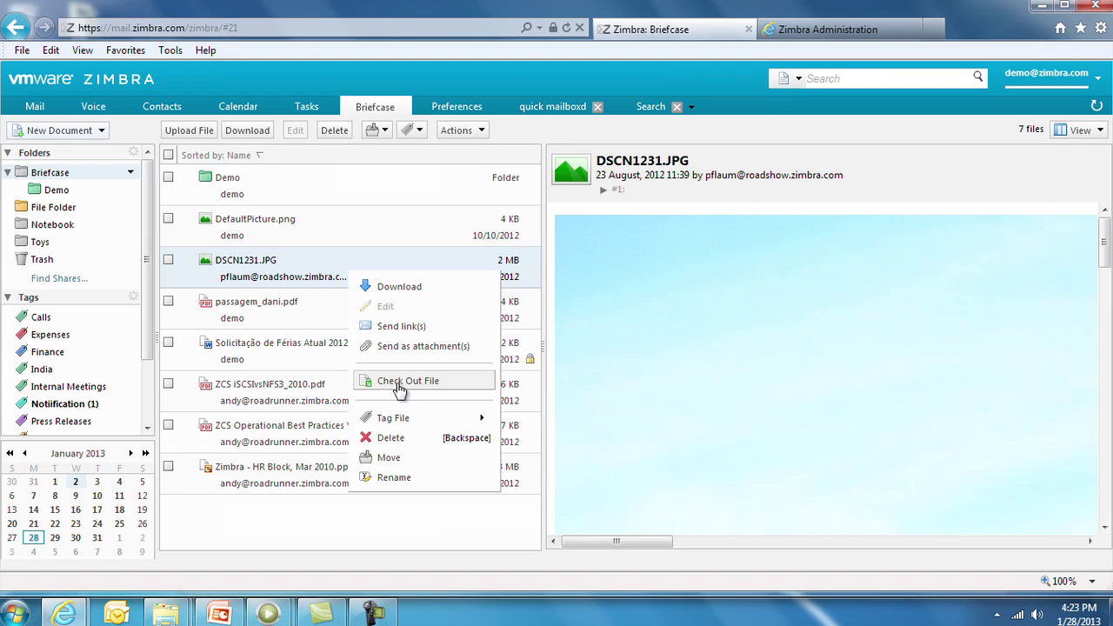
{"action": "left_click", "coordinate": [81, 176]}
{"action": "right_click", "coordinate": [81, 176]}
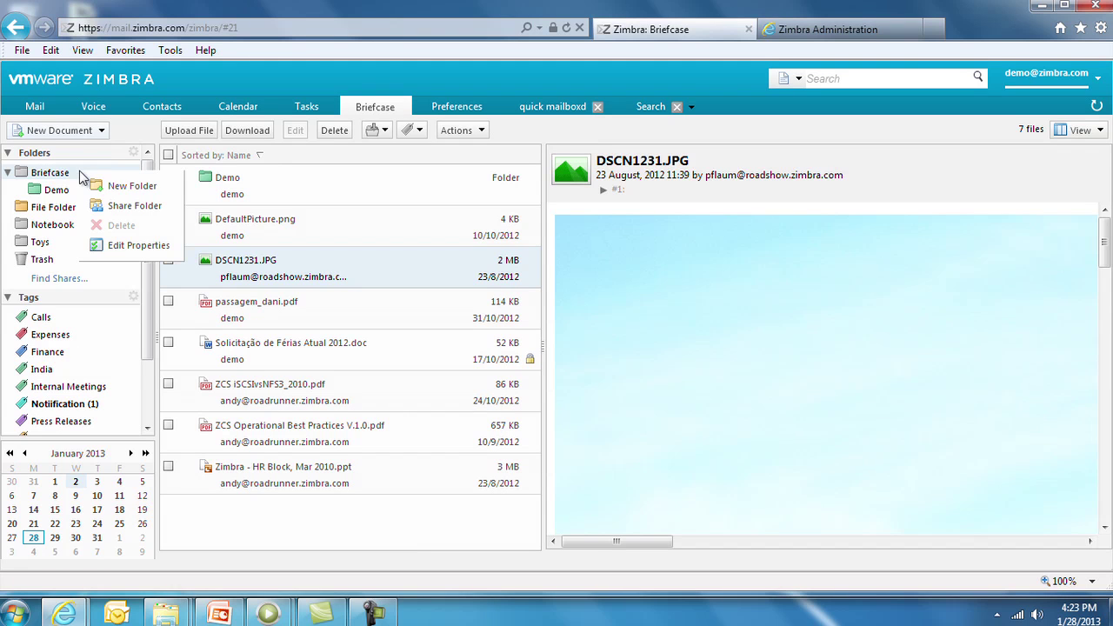
{"action": "left_click", "coordinate": [131, 206]}
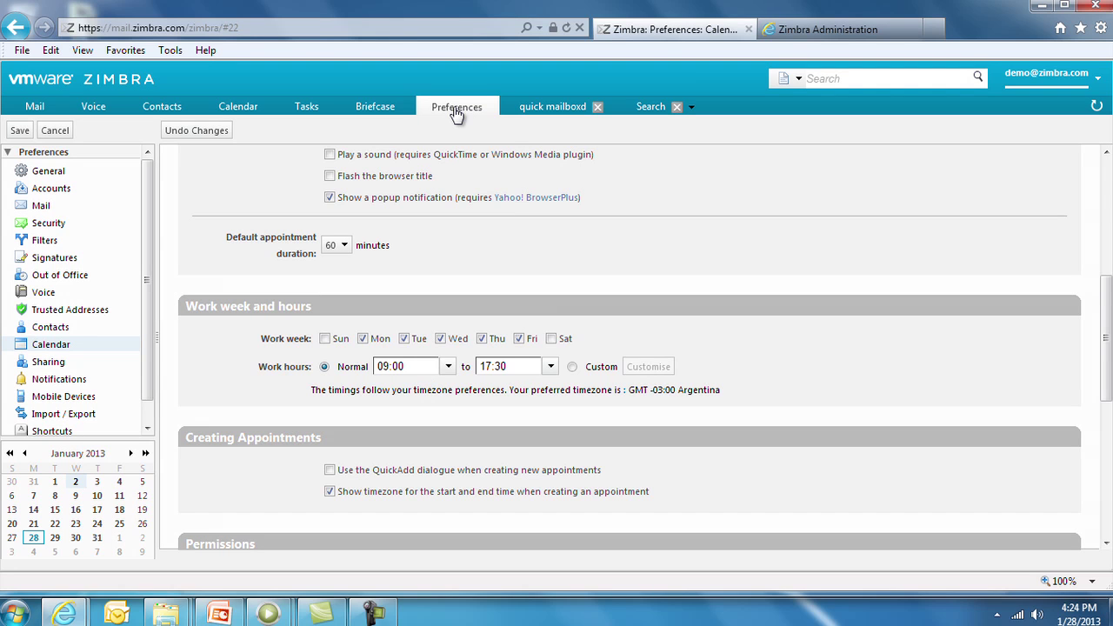
- In Import / Export preferences, browse for an import file and then cancel
{"action": "left_click", "coordinate": [72, 416]}
{"action": "left_click", "coordinate": [494, 198]}
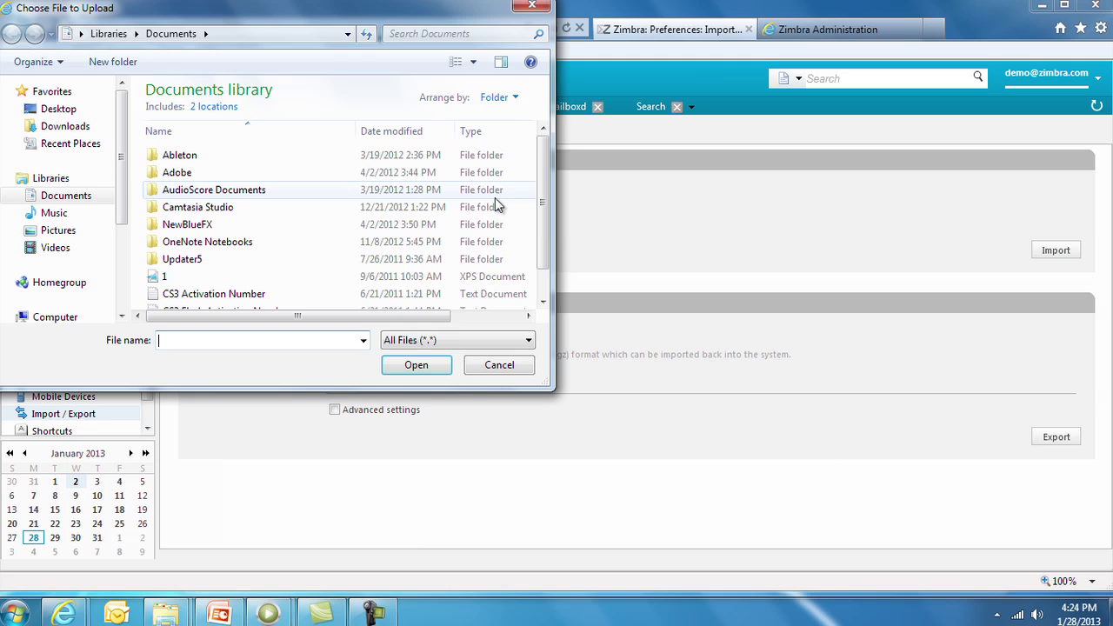
{"action": "left_click", "coordinate": [500, 365]}
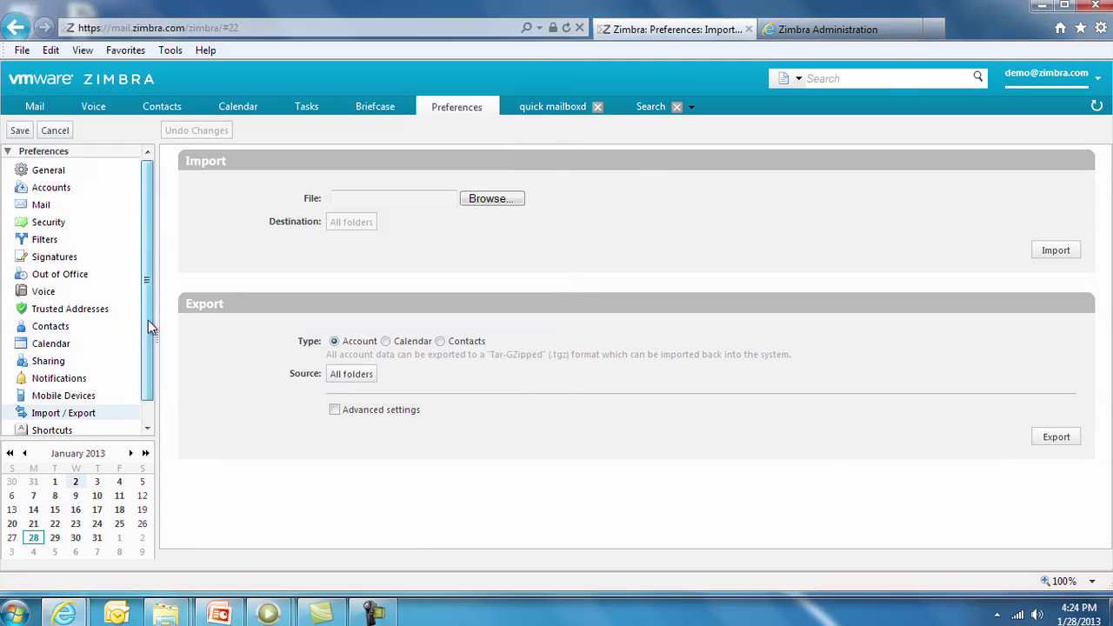
{"action": "scroll", "coordinate": [130, 409], "scroll_direction": "down", "scroll_amount": 1}
- Look through the Zimlets and Calendar preferences, ending on Mobile Devices
{"action": "left_click", "coordinate": [46, 425]}
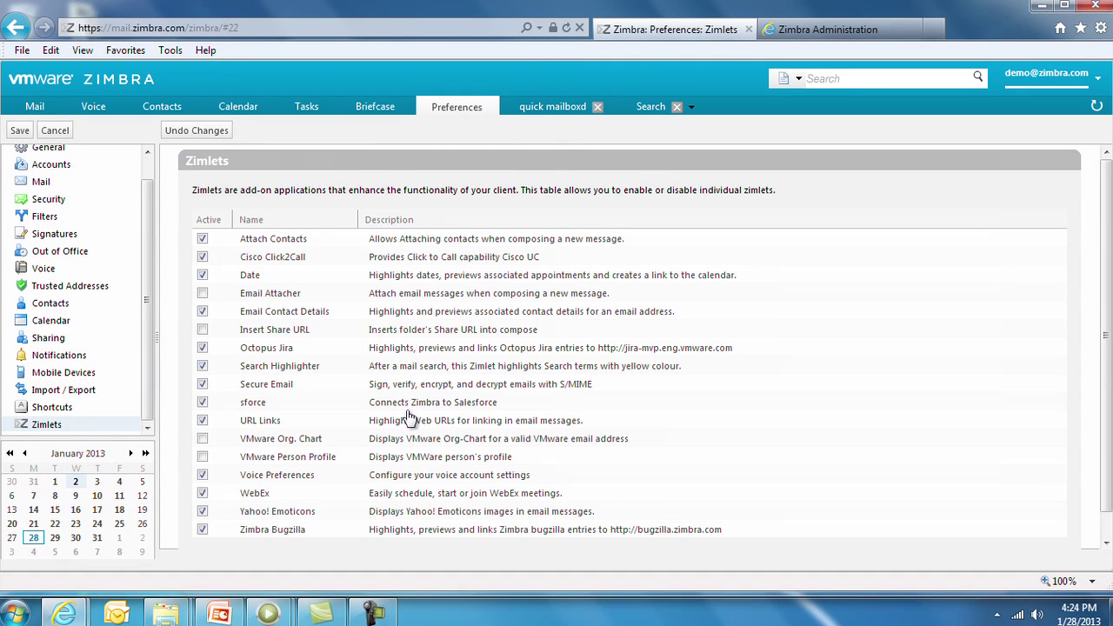
{"action": "left_click", "coordinate": [50, 324]}
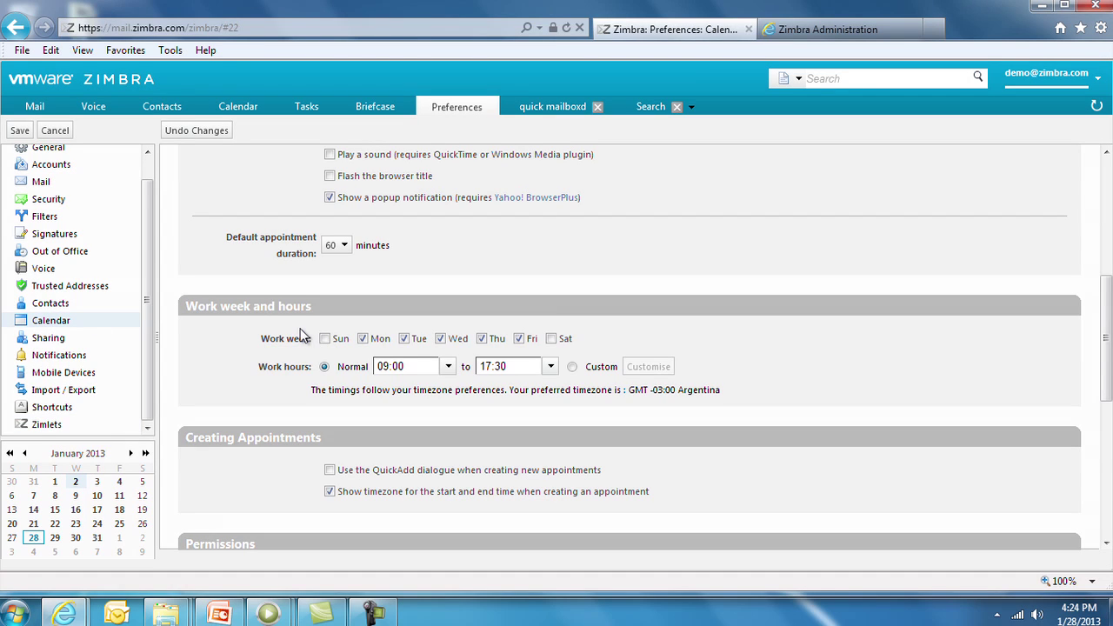
{"action": "scroll", "coordinate": [117, 368], "scroll_direction": "up", "scroll_amount": 1}
{"action": "left_click", "coordinate": [75, 396]}
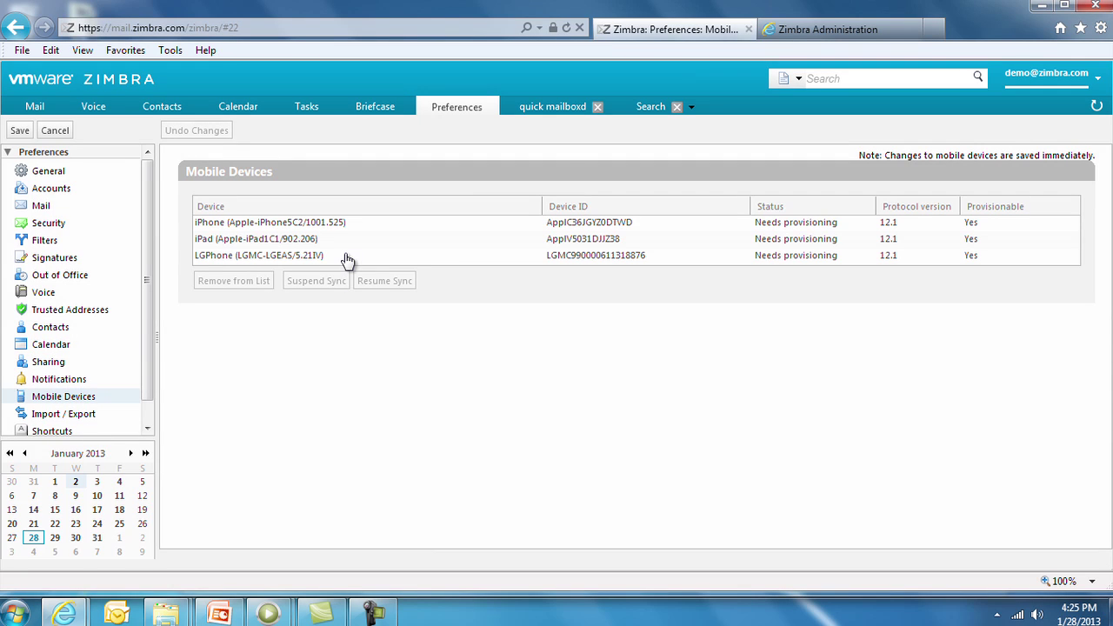
- Select the iPad row in the Mobile Devices list
{"action": "left_click", "coordinate": [330, 239]}
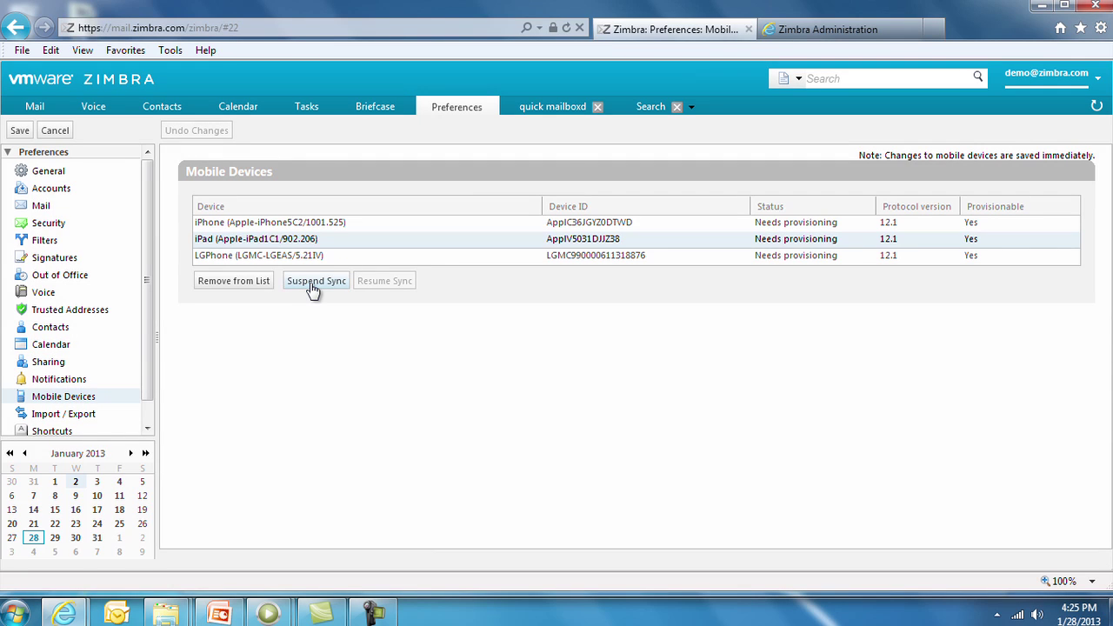